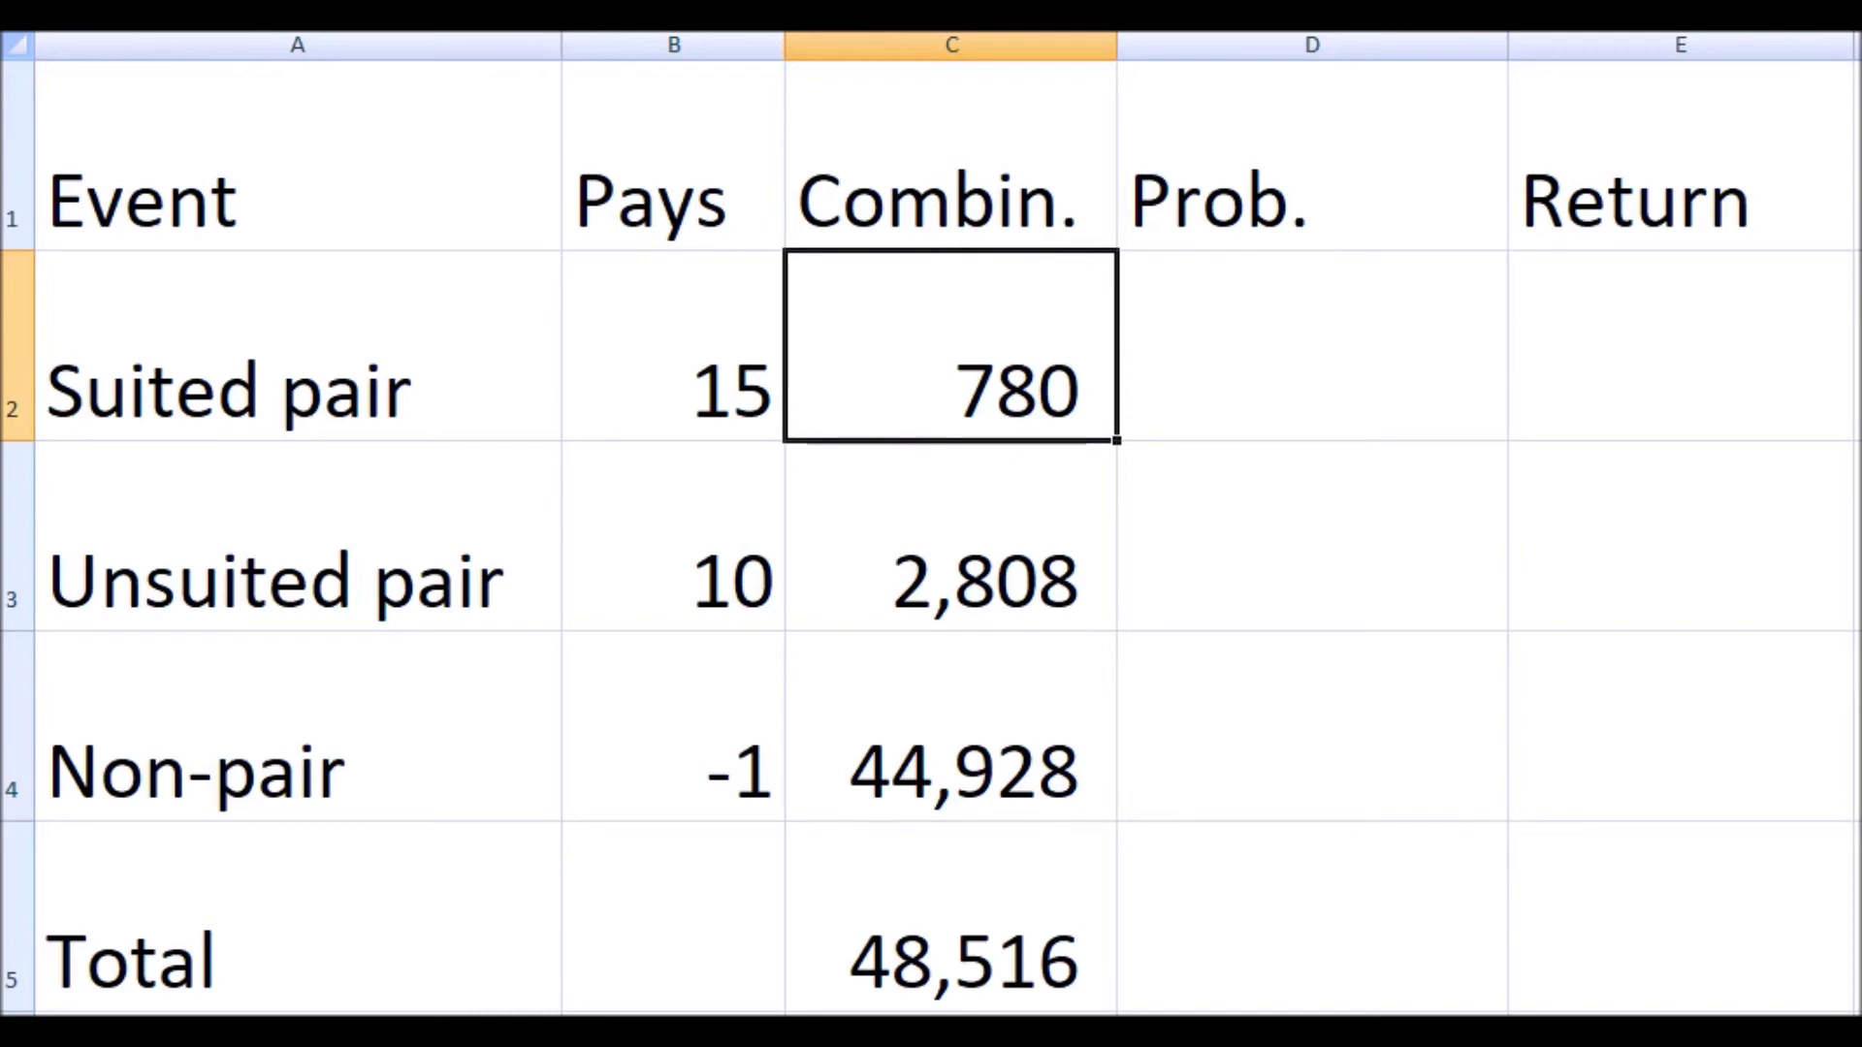
# Enter the formula =C2/C5 in D2 to calculate the suited pair's probability.
pyautogui.press('Down')
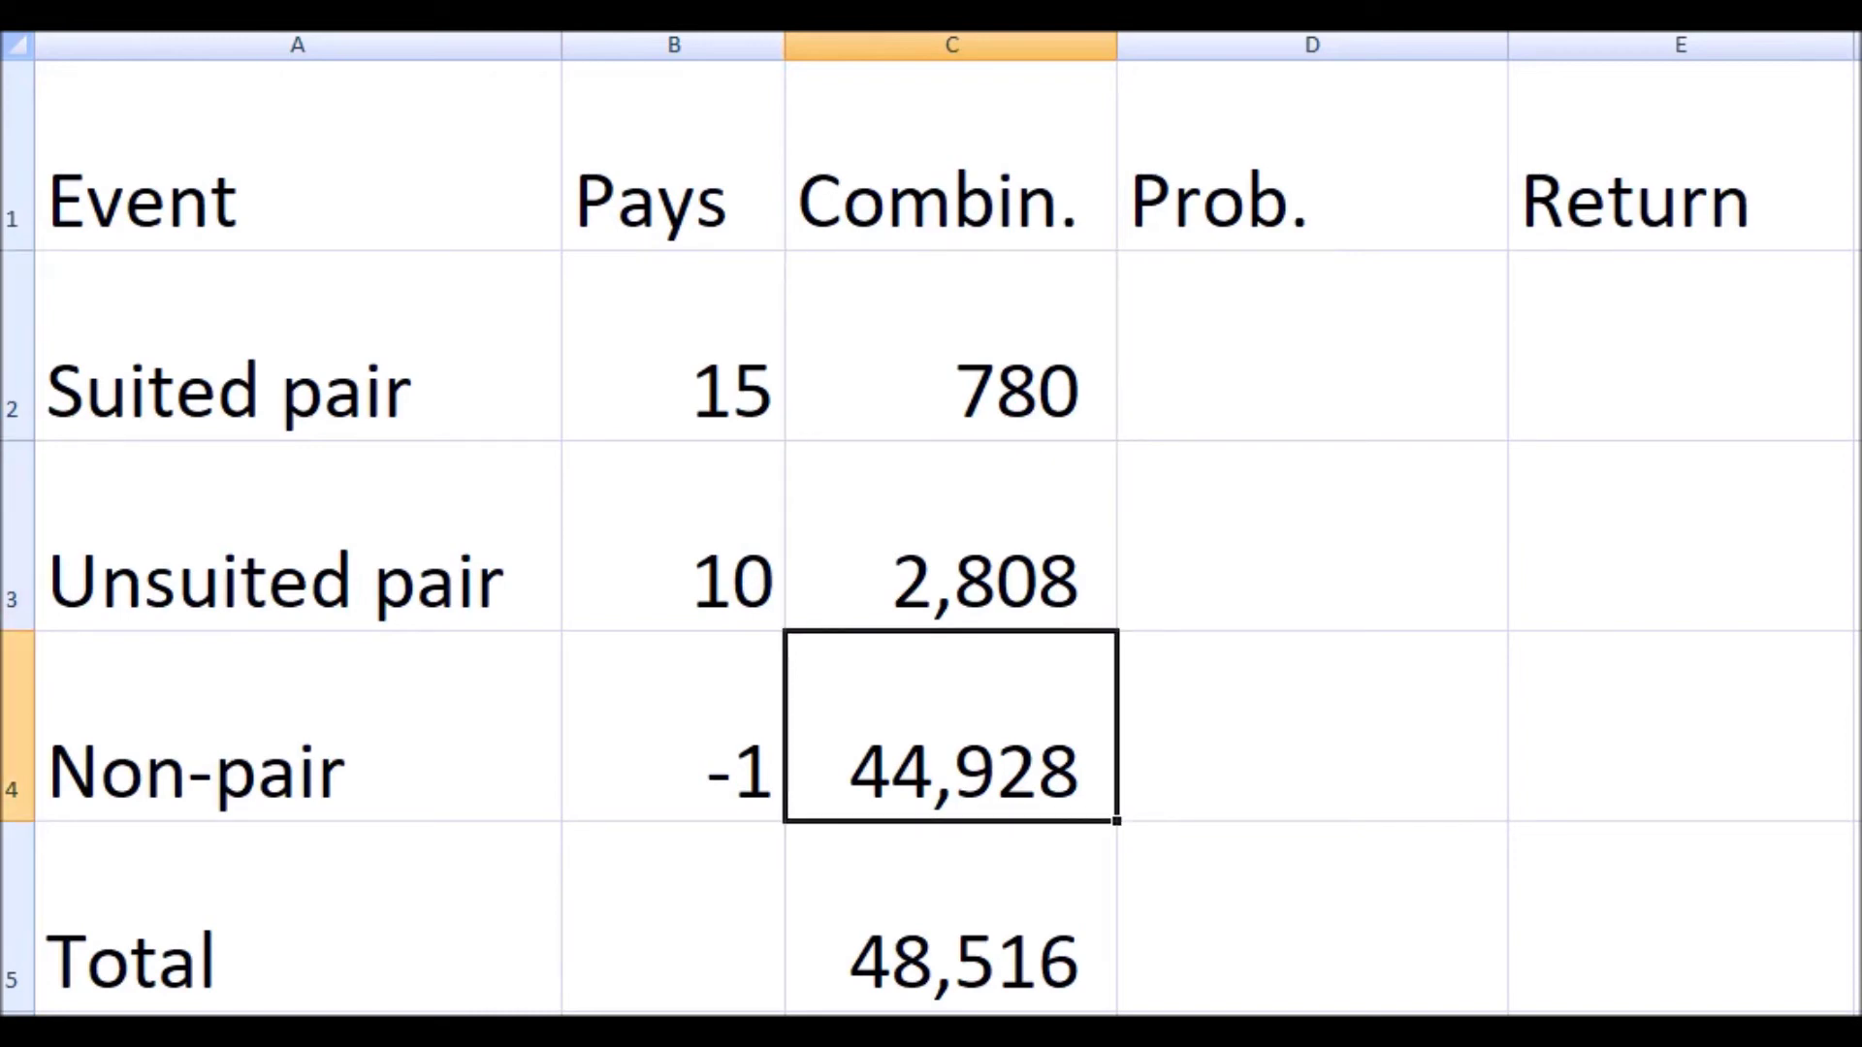
pyautogui.click(673, 346)
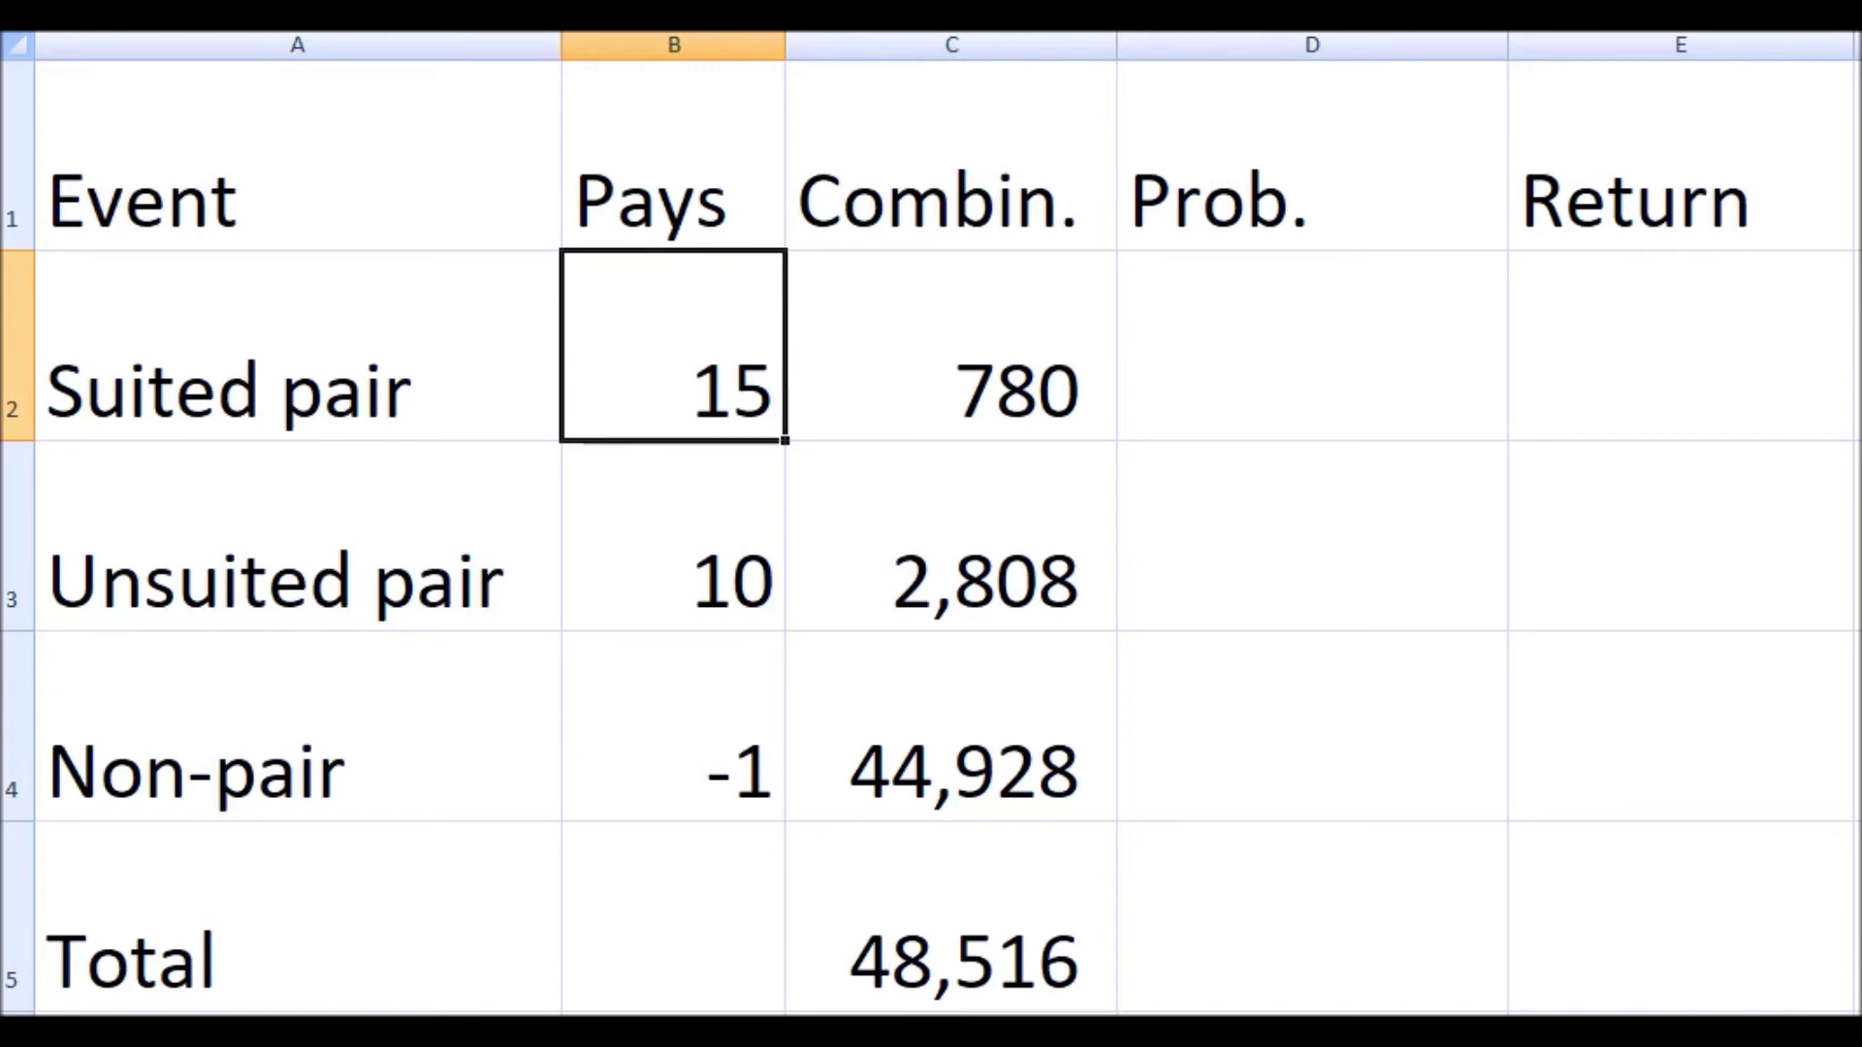
pyautogui.press('Down')
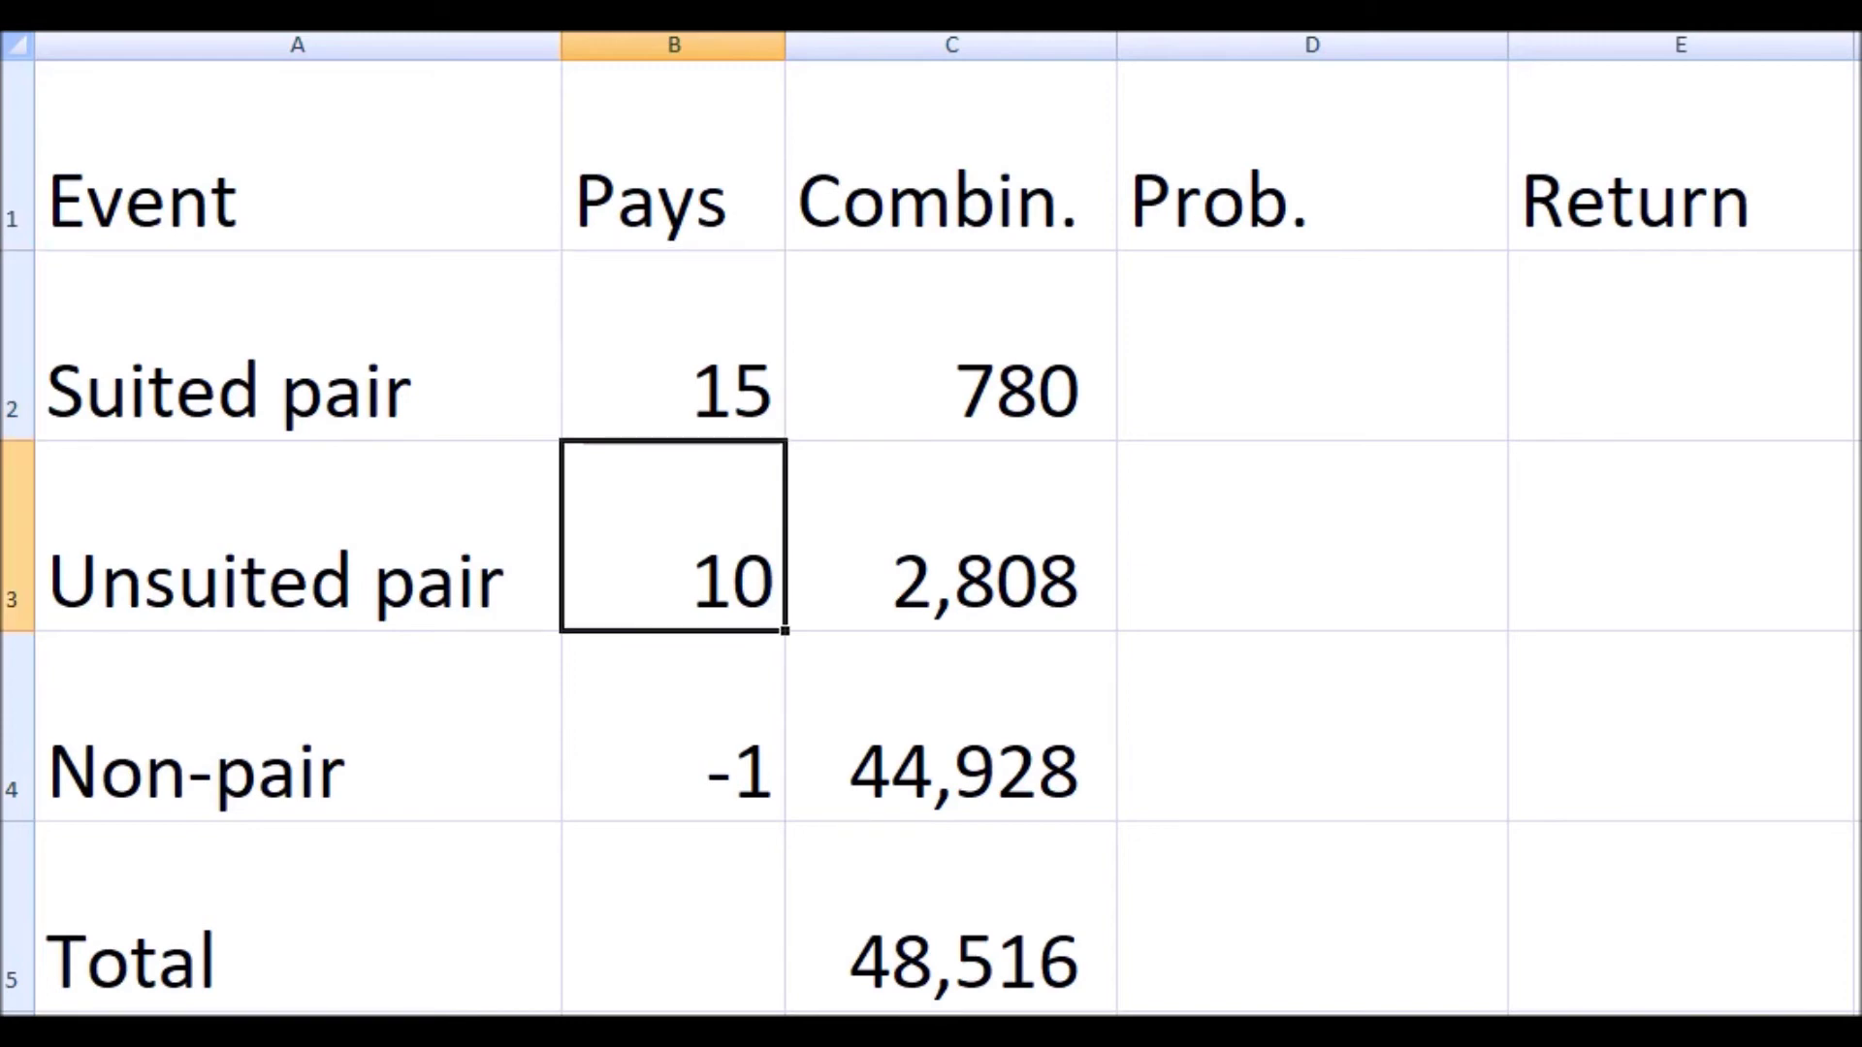
pyautogui.click(1311, 346)
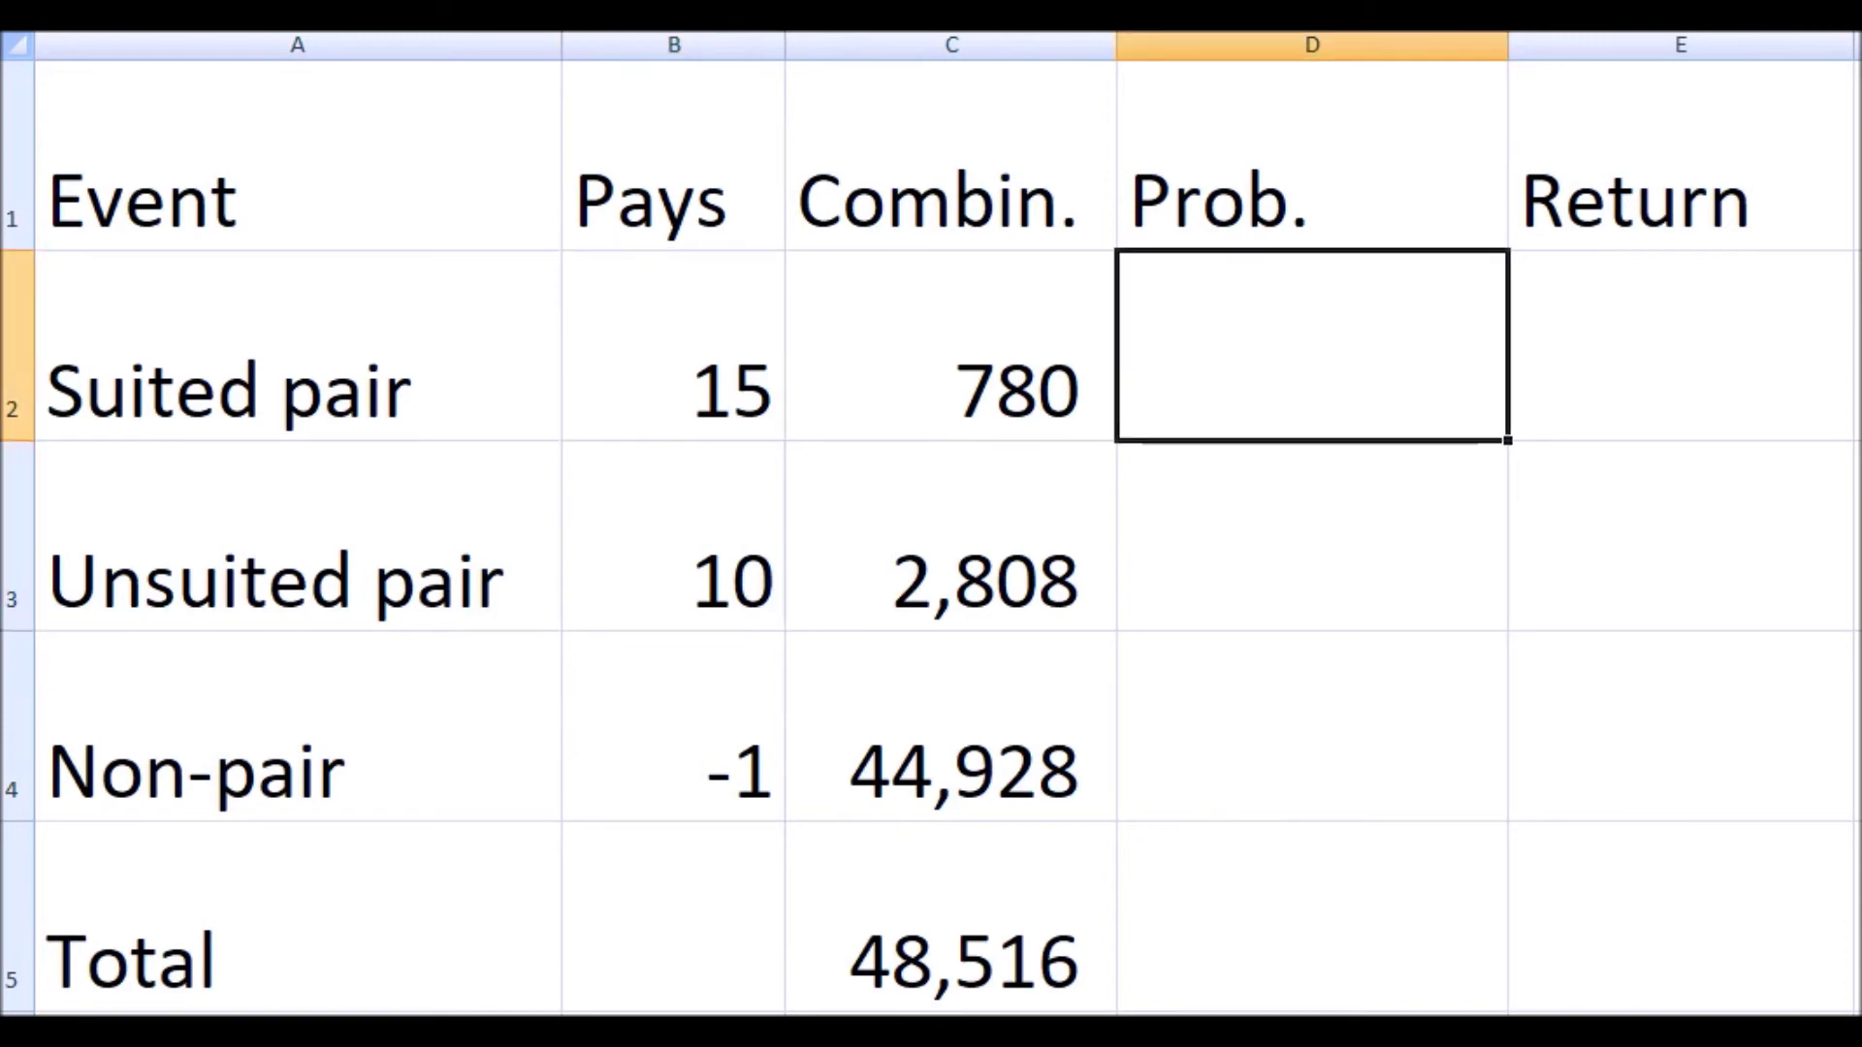
pyautogui.write('=')
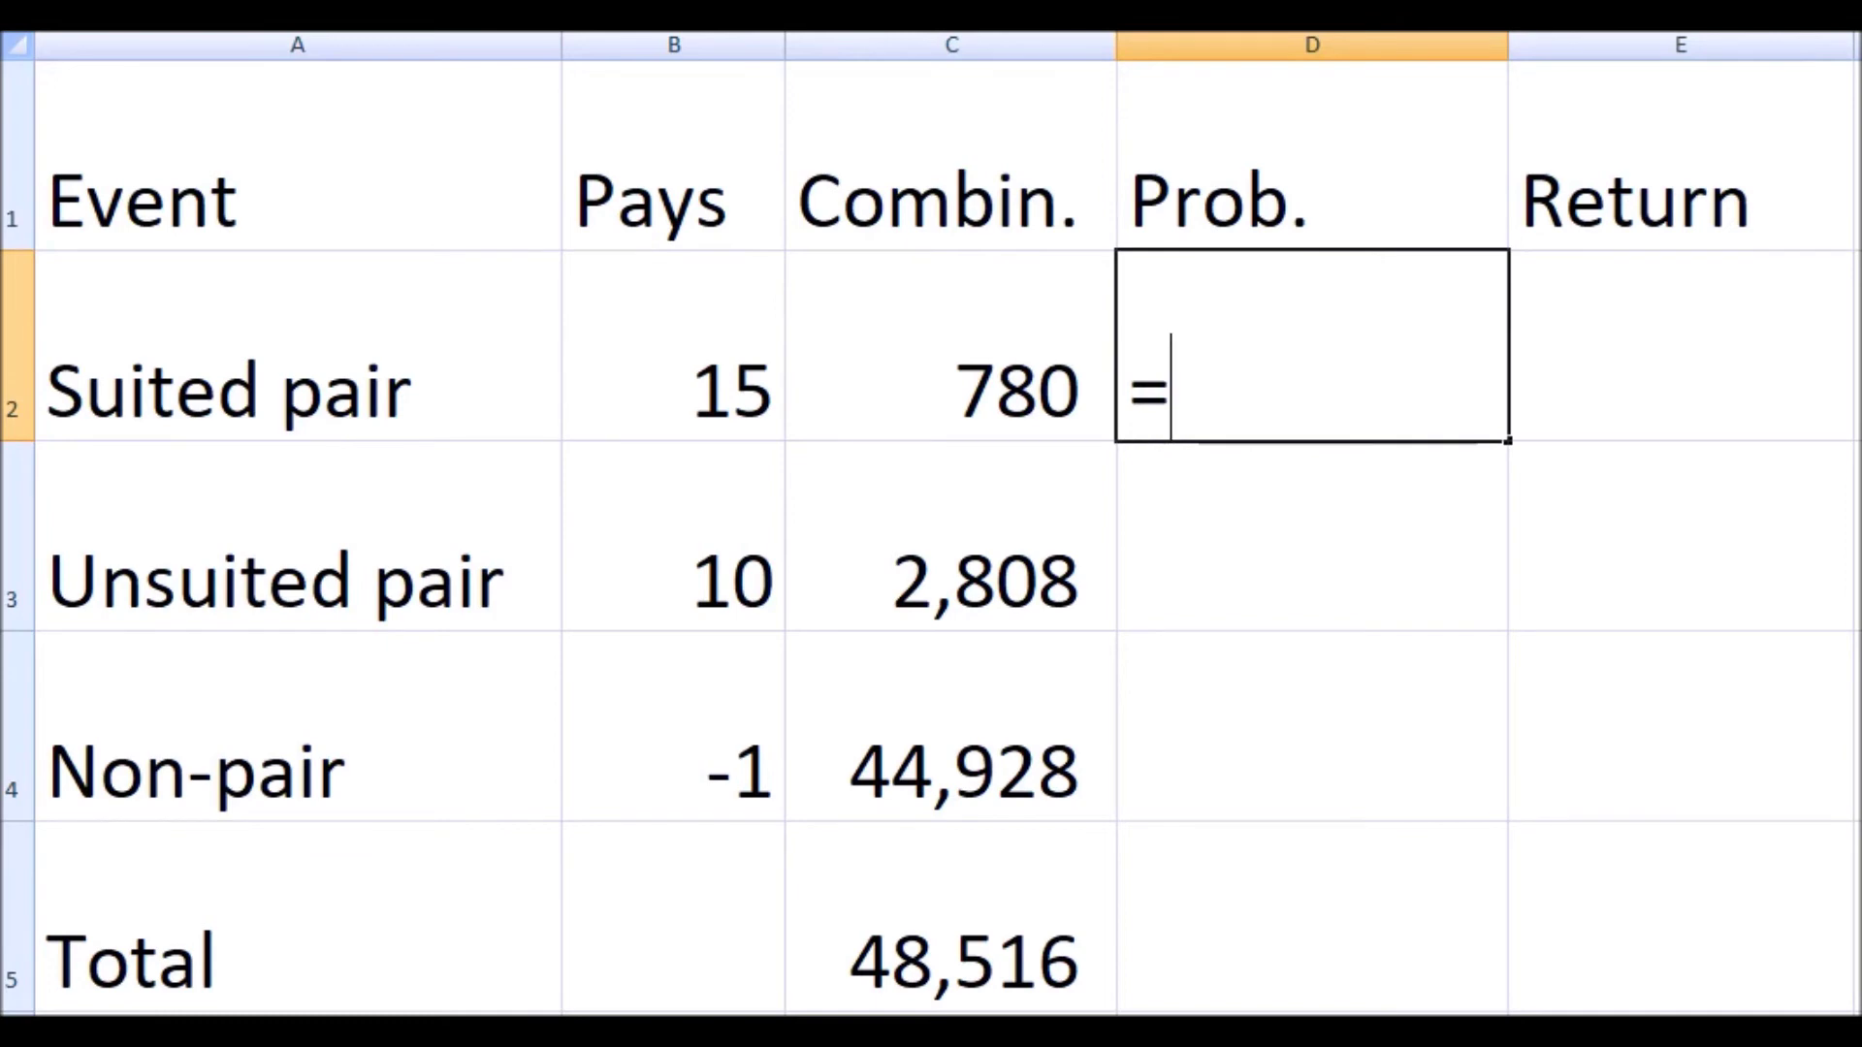
pyautogui.press('Left')
pyautogui.write('/')
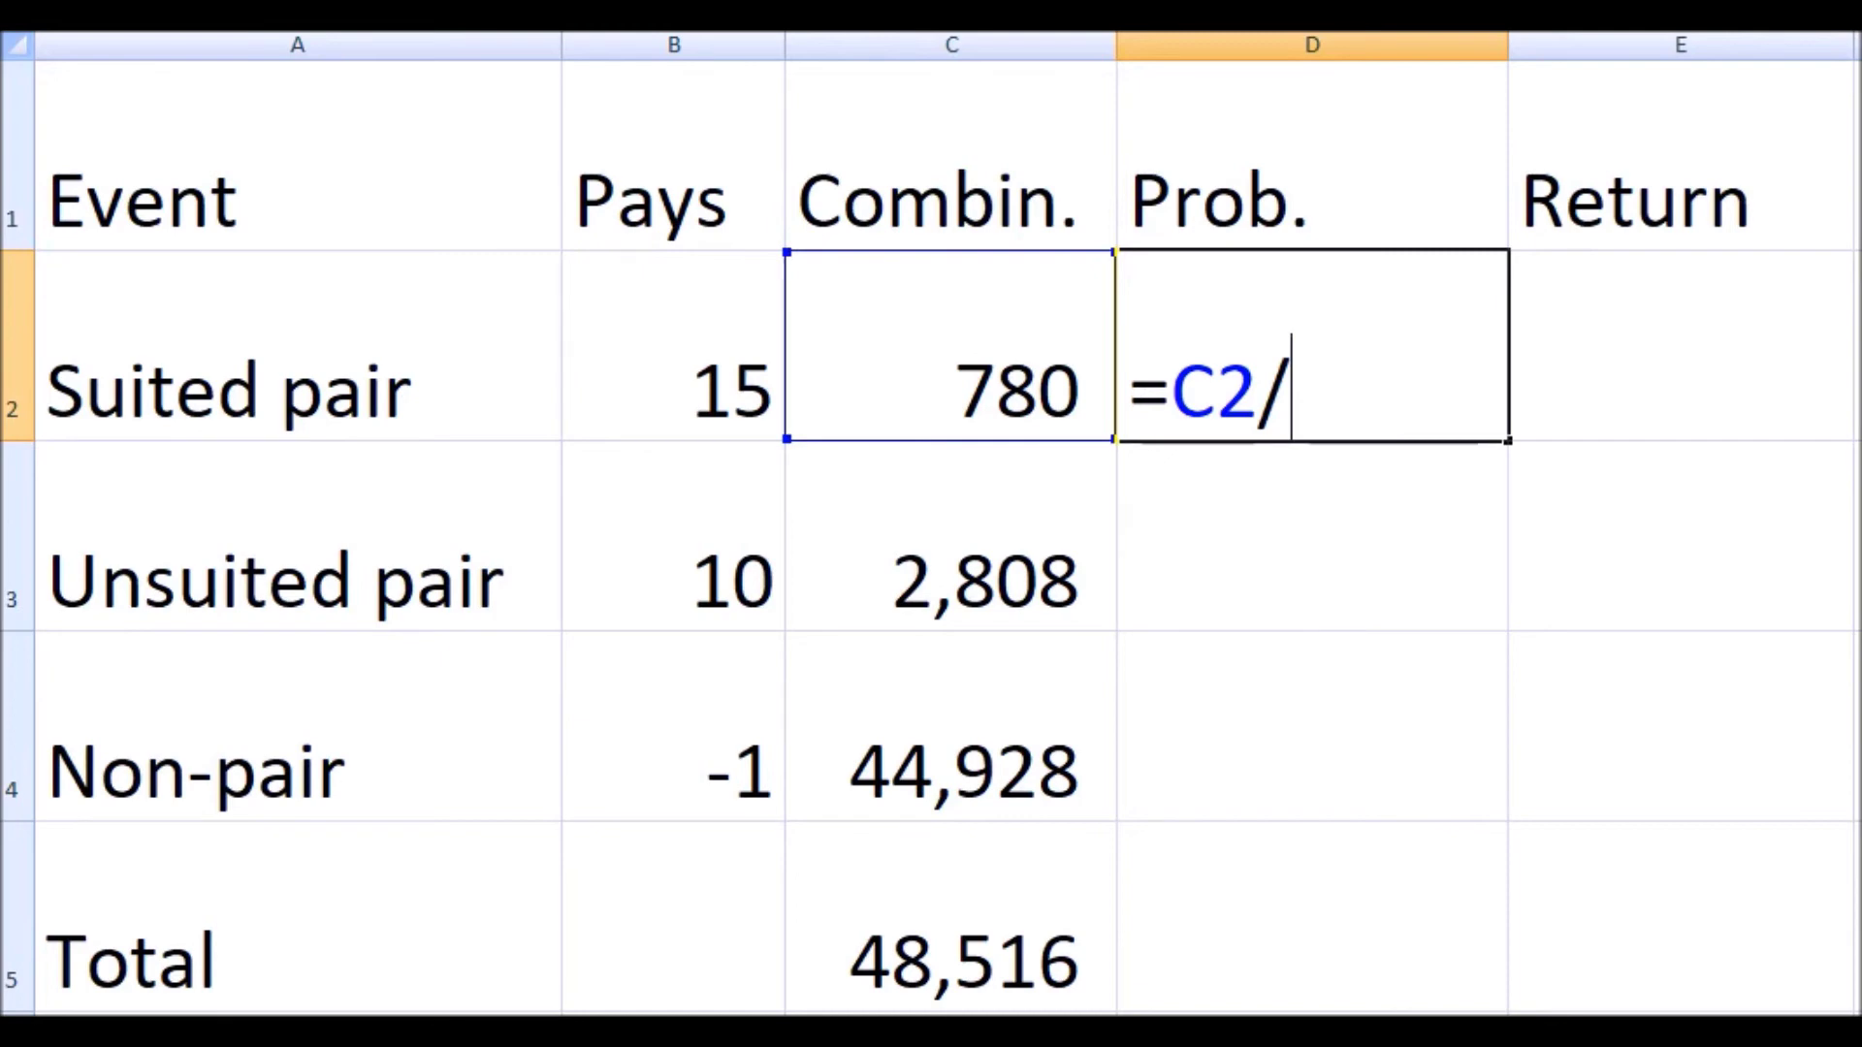
pyautogui.write('C5')
pyautogui.press('Return')
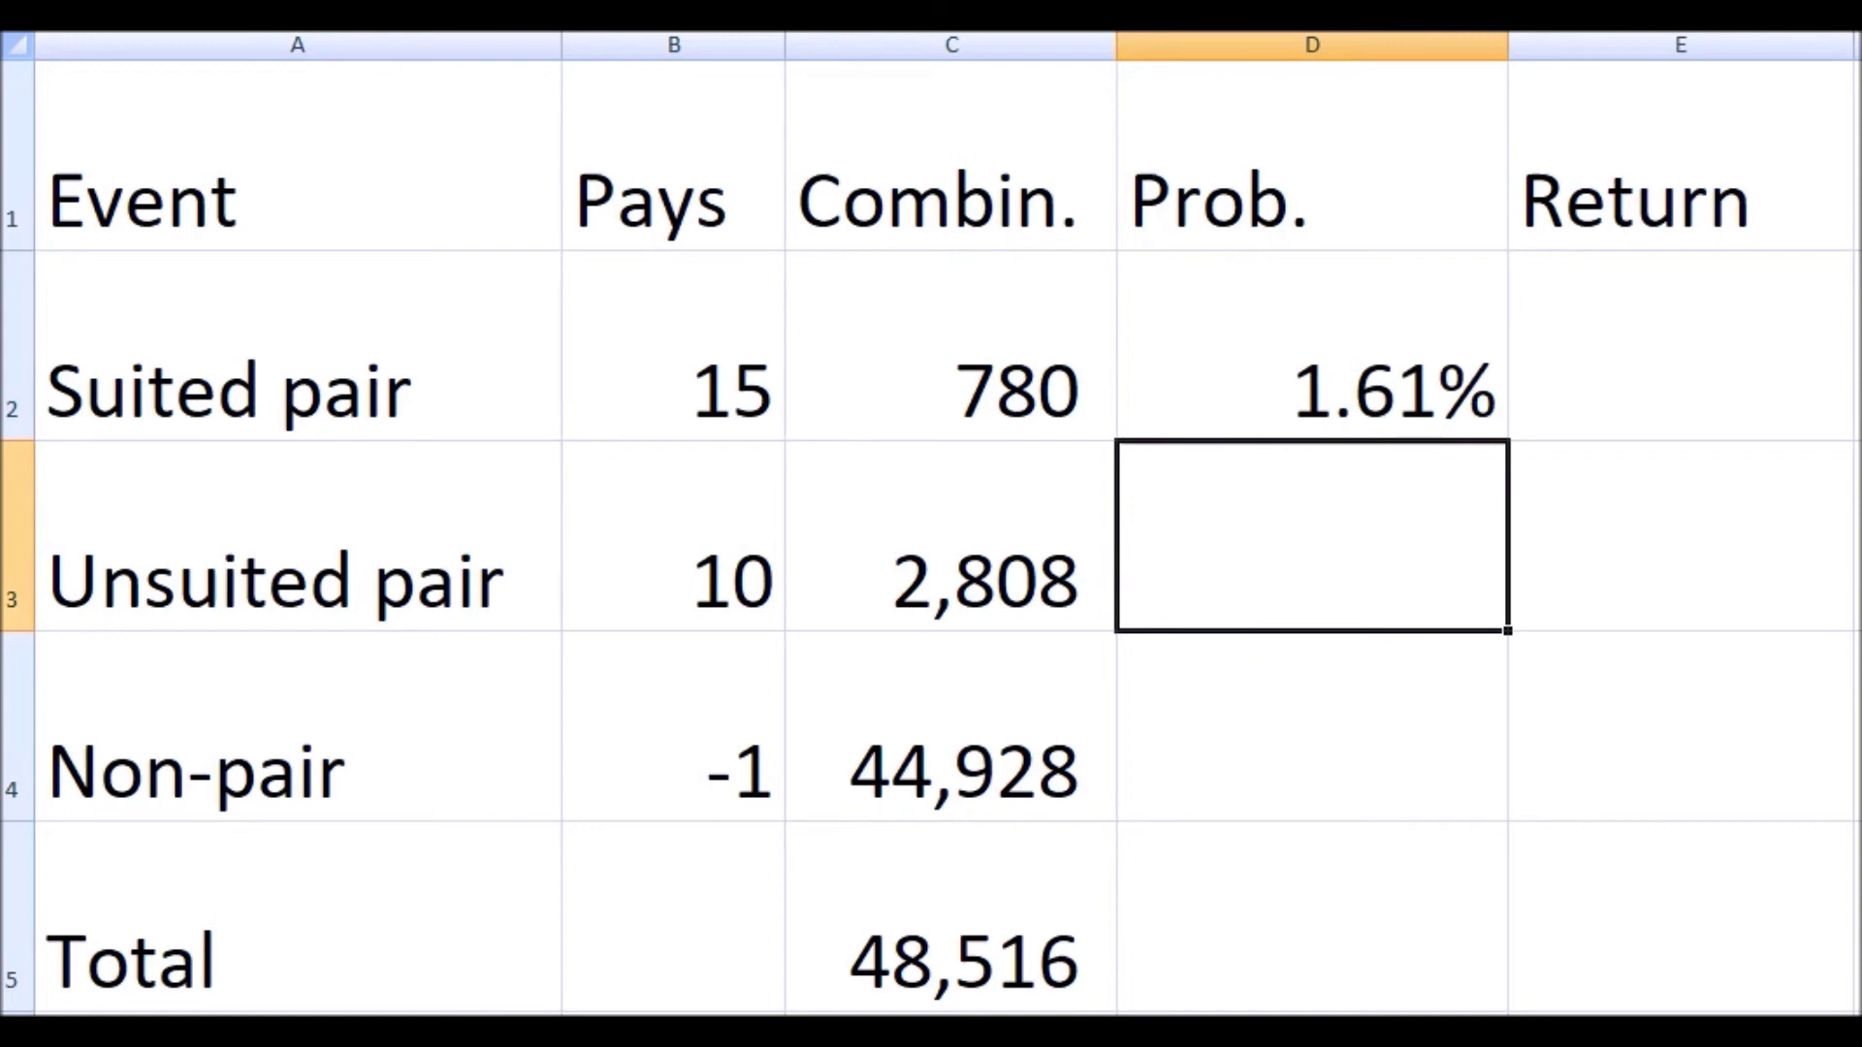
# Lock the total's row in the suited pair's probability formula so D2 reads =C2/C$5.
pyautogui.click(1311, 345)
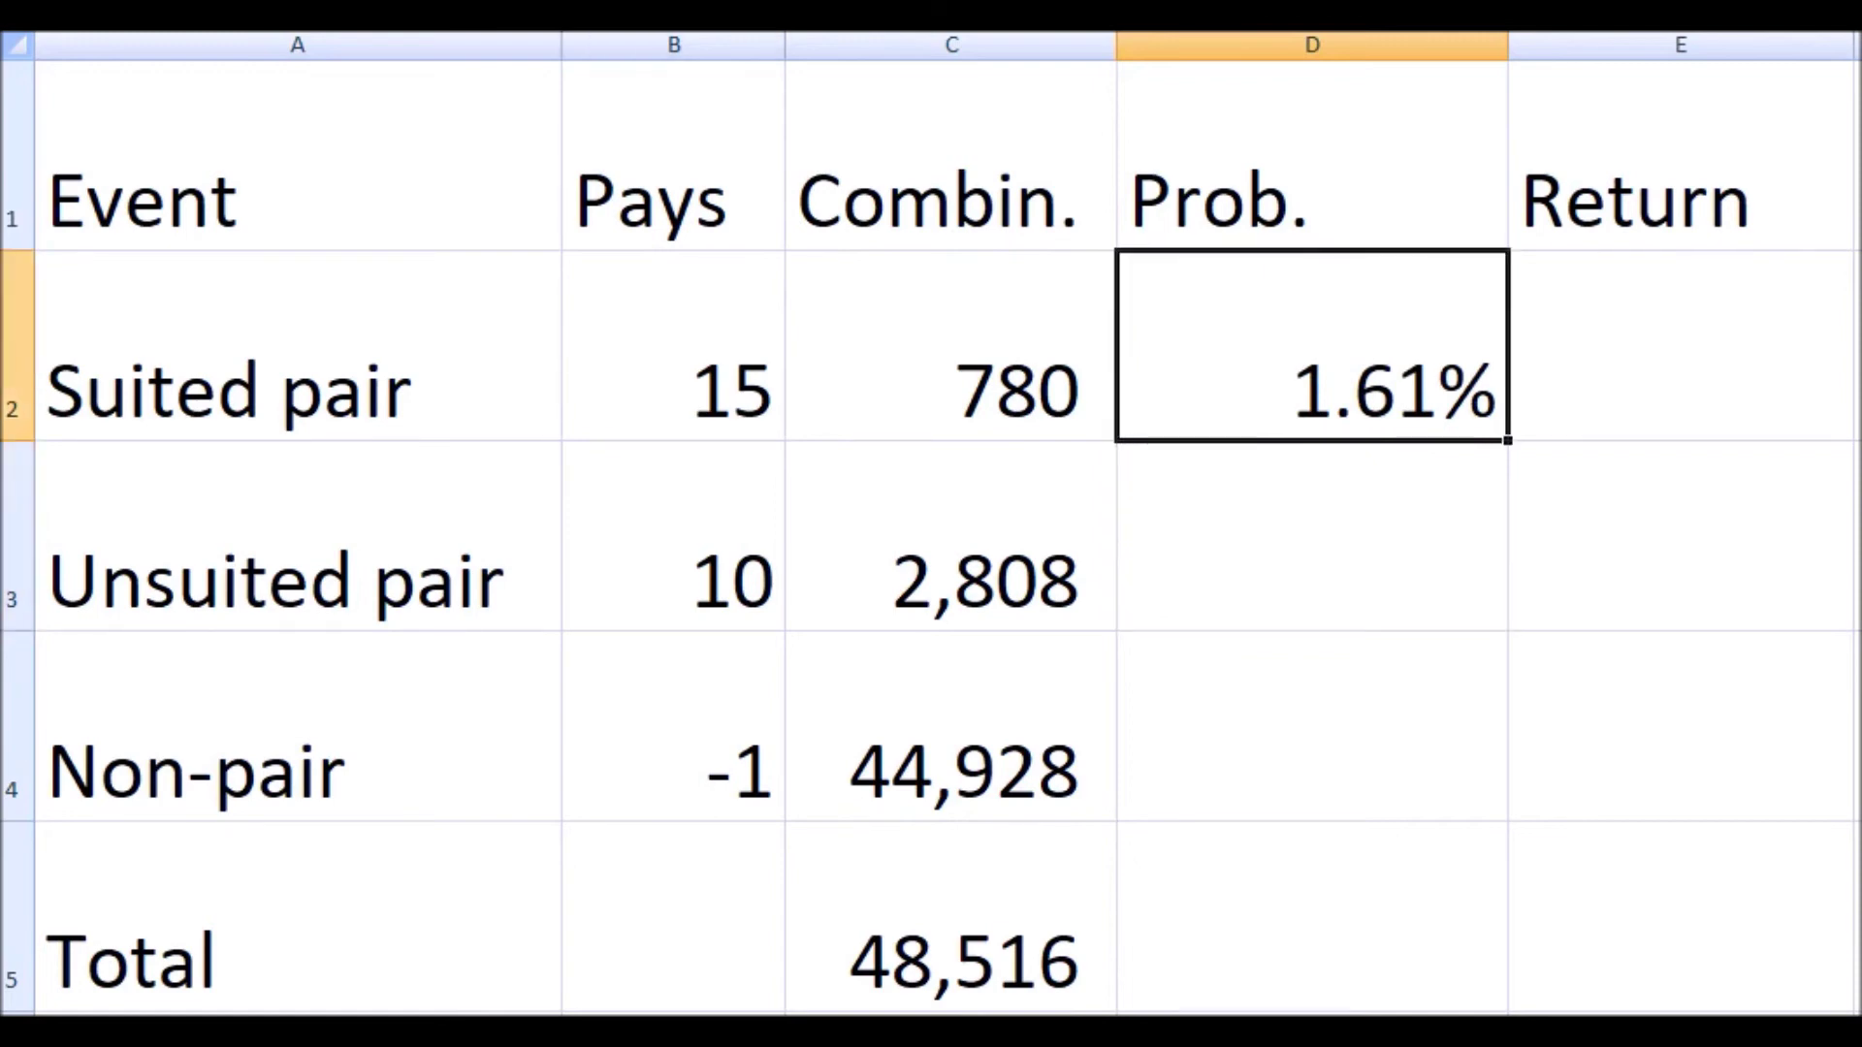
pyautogui.press('F2')
pyautogui.write('$5')
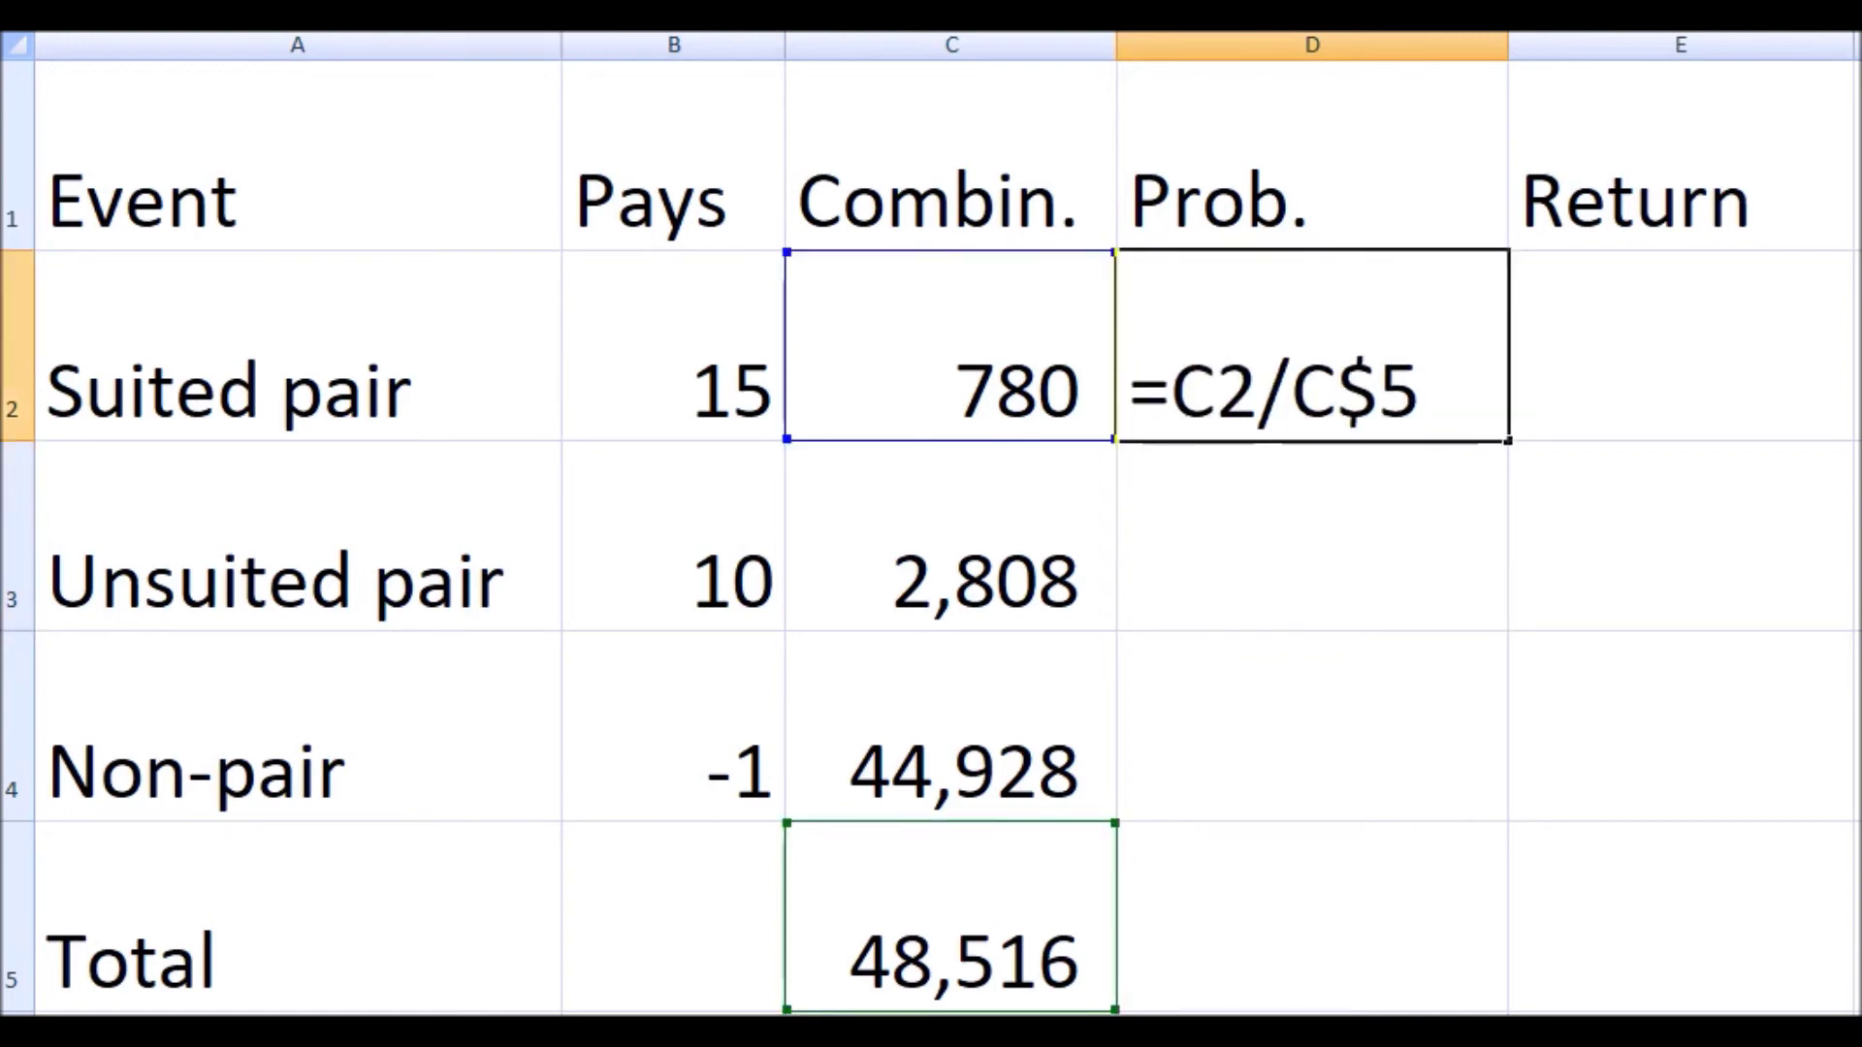
pyautogui.press('Return')
pyautogui.press('Up')
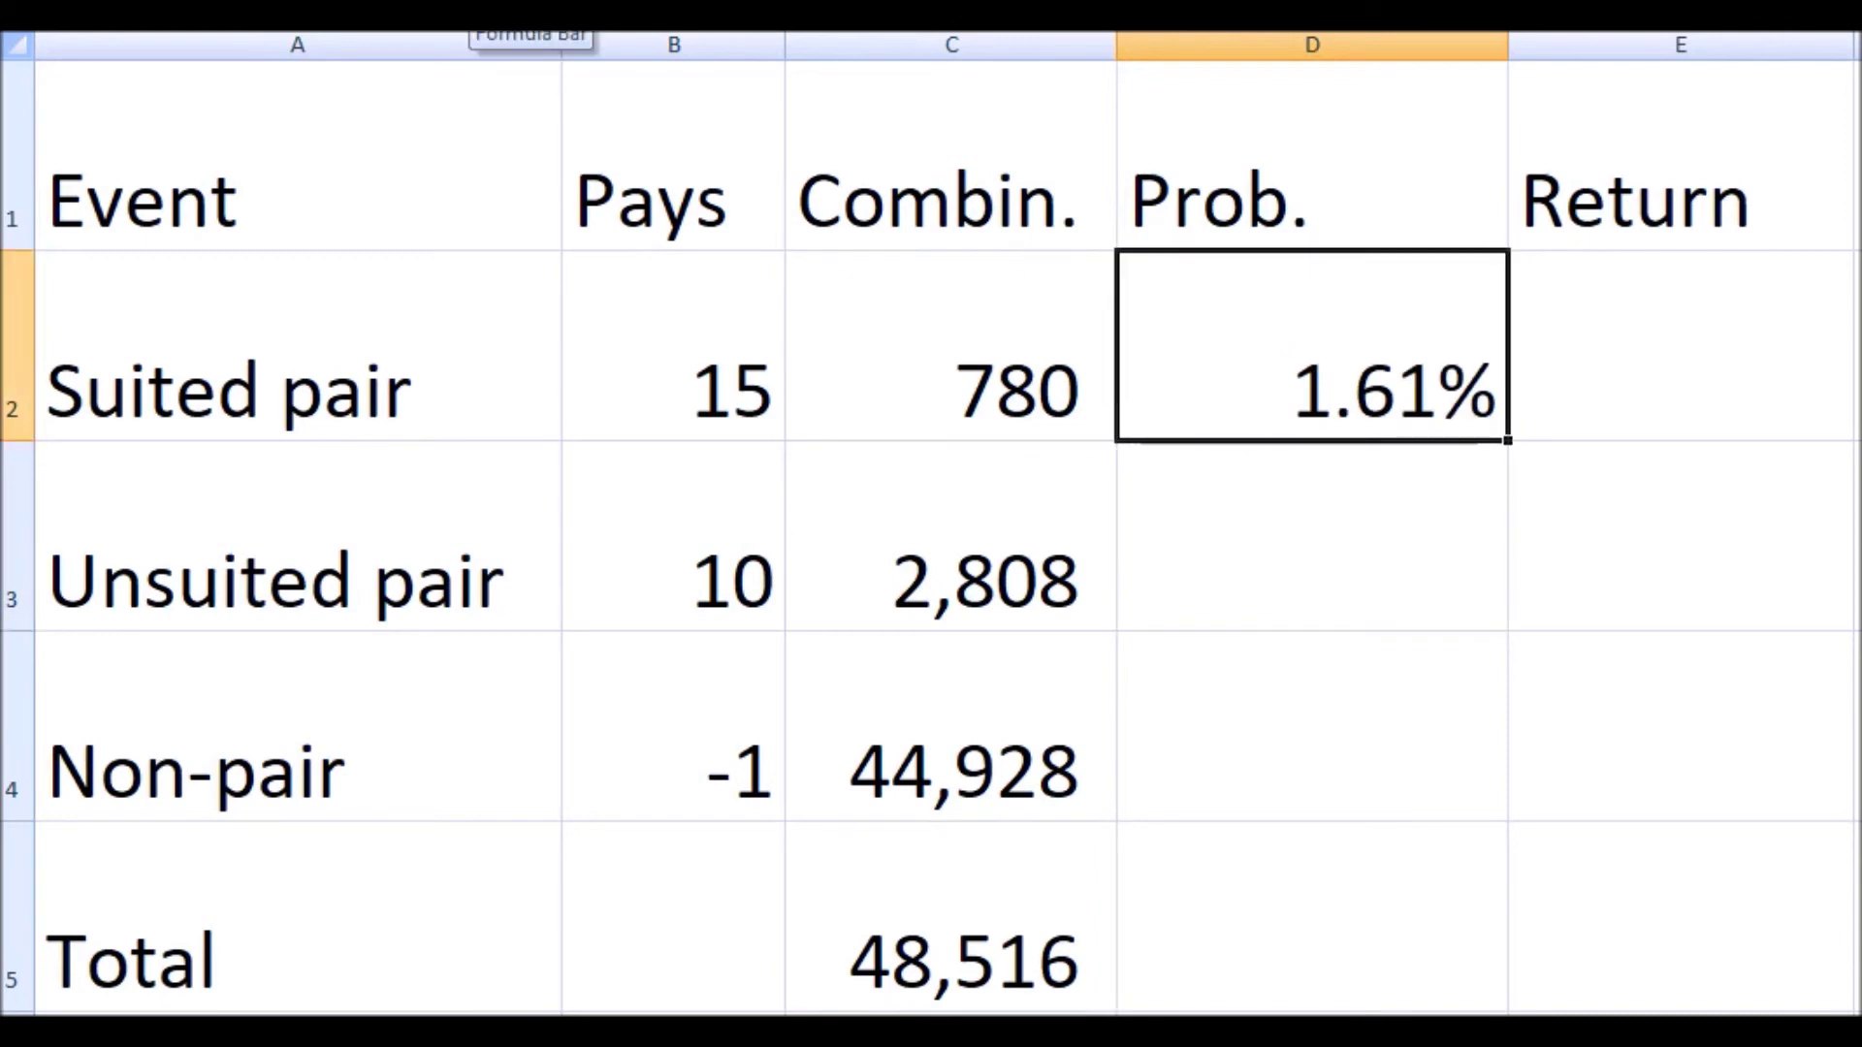
# Copy the probability formula from D2 to the unsituted pair and non-pair rows, D3 and D4.
pyautogui.hotkey('ctrl', 'c')
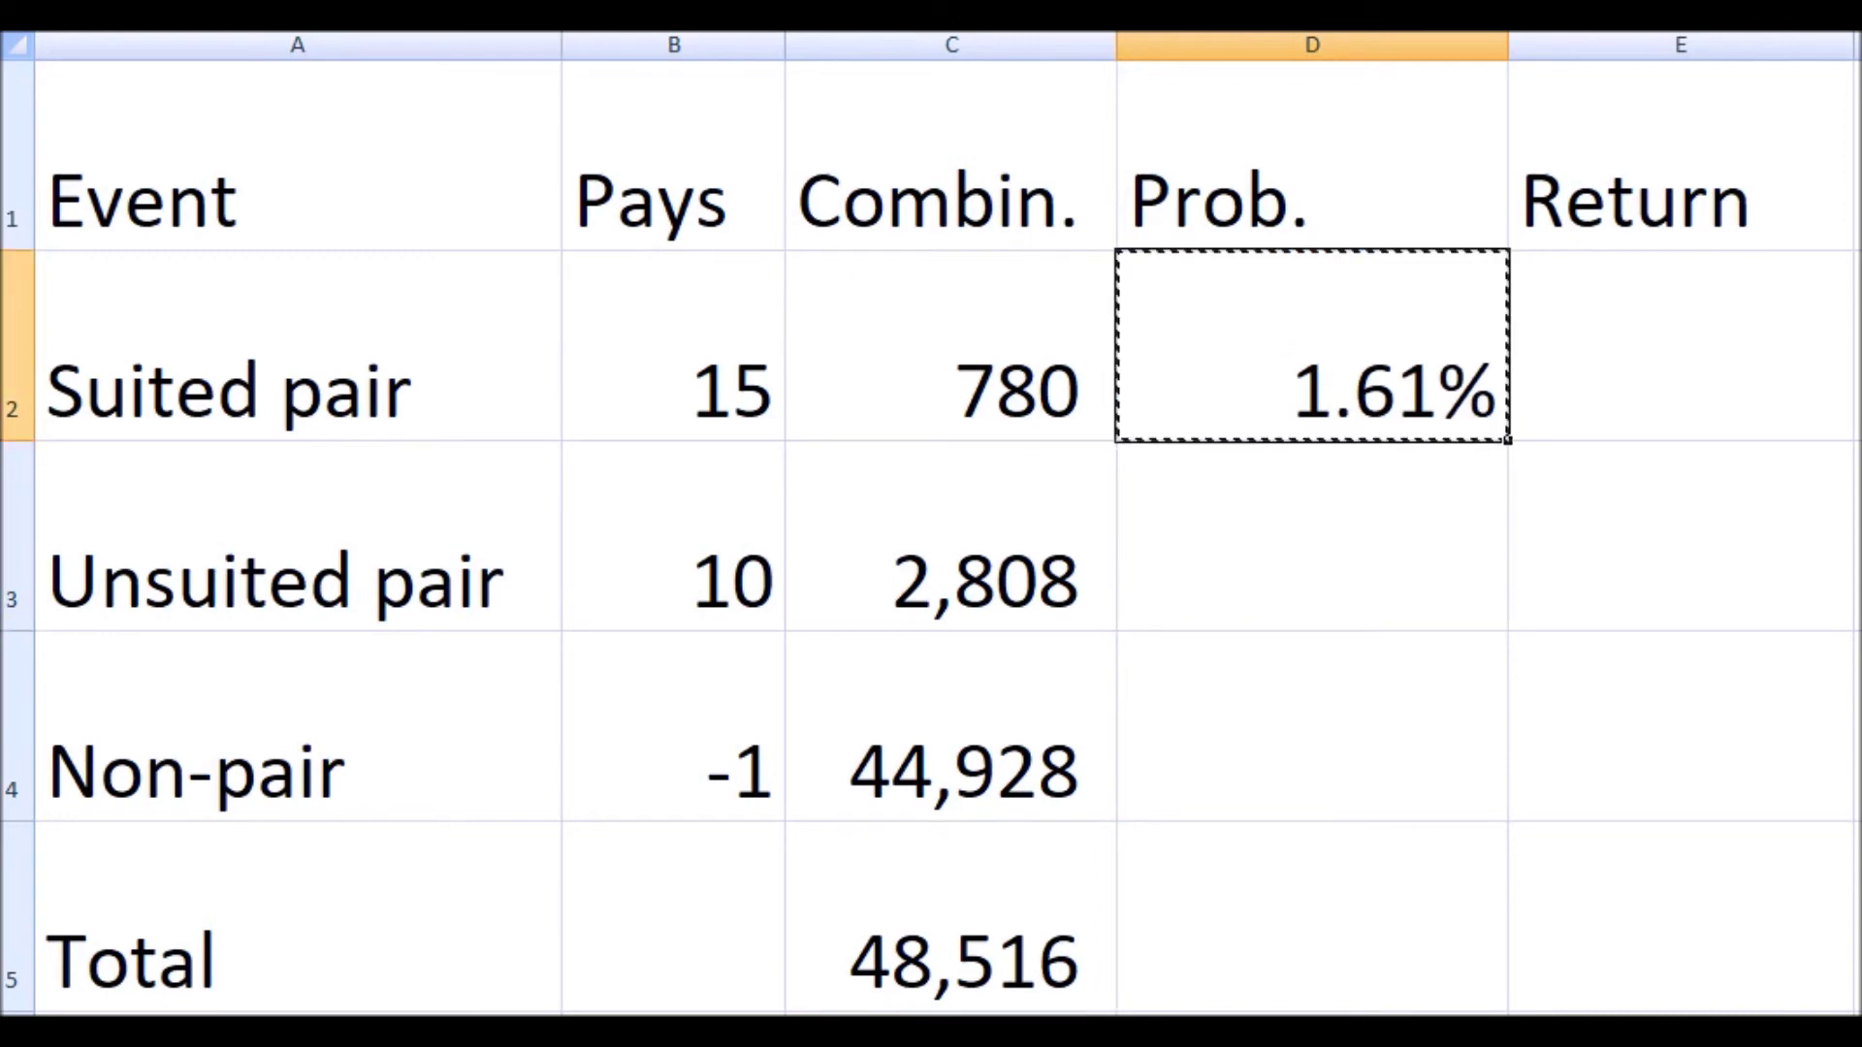
pyautogui.press('Down')
pyautogui.hotkey('ctrl', 'v')
pyautogui.press('Down')
pyautogui.hotkey('ctrl', 'v')
pyautogui.press('Down')
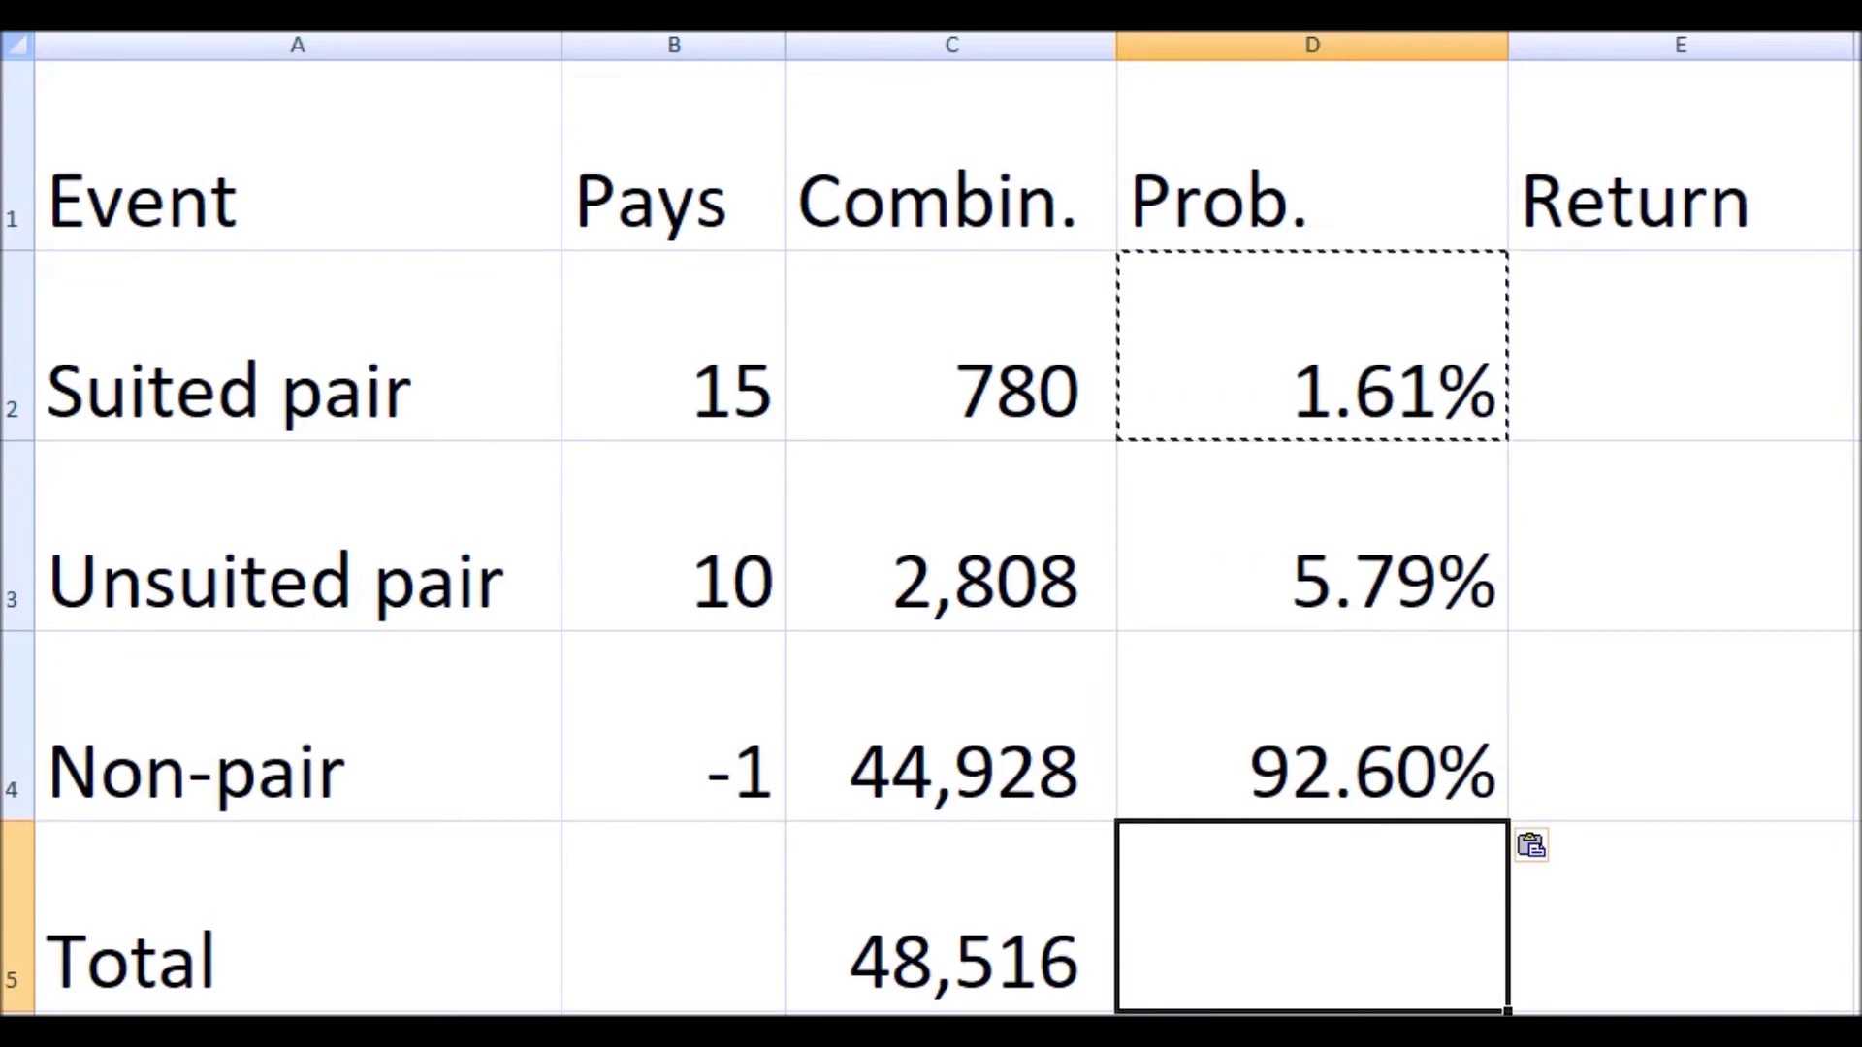
pyautogui.press('Up')
pyautogui.press('Up')
pyautogui.press('Down')
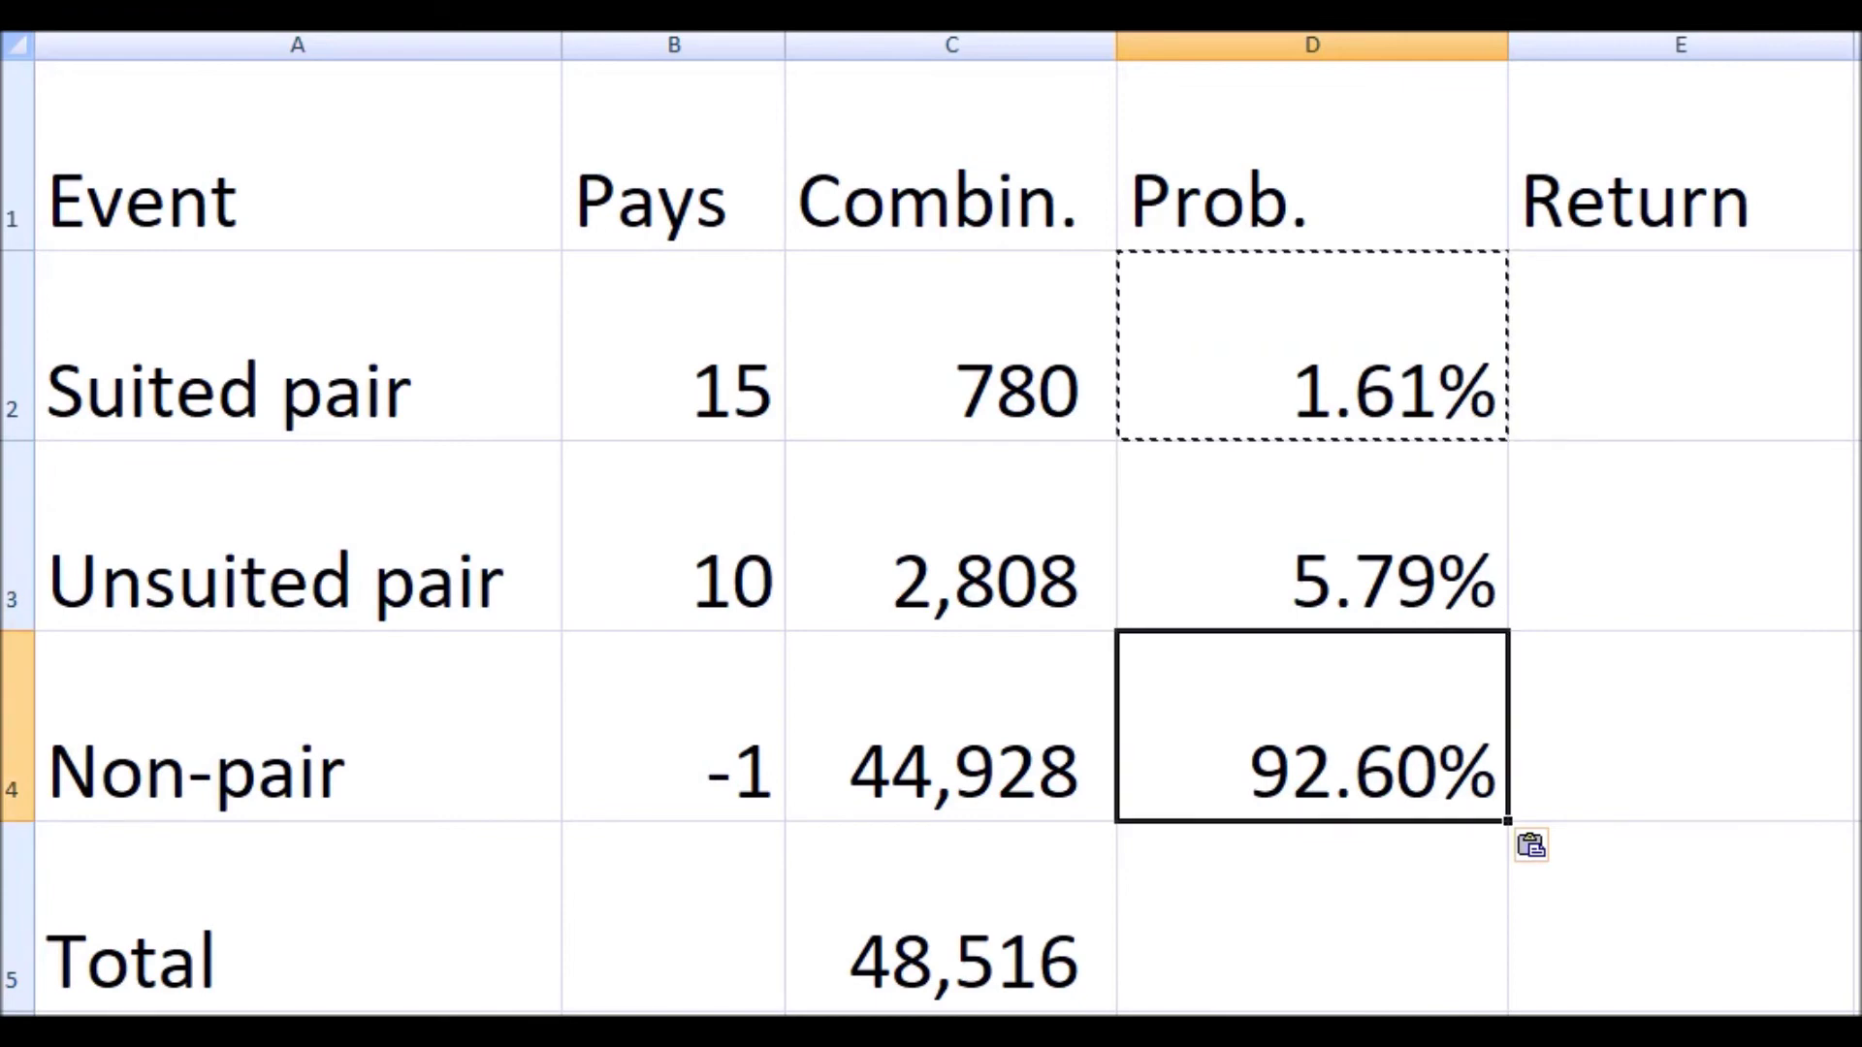
# Copy the total formula from C5 to D5 to total the probability column.
pyautogui.press('Down')
pyautogui.press('Left')
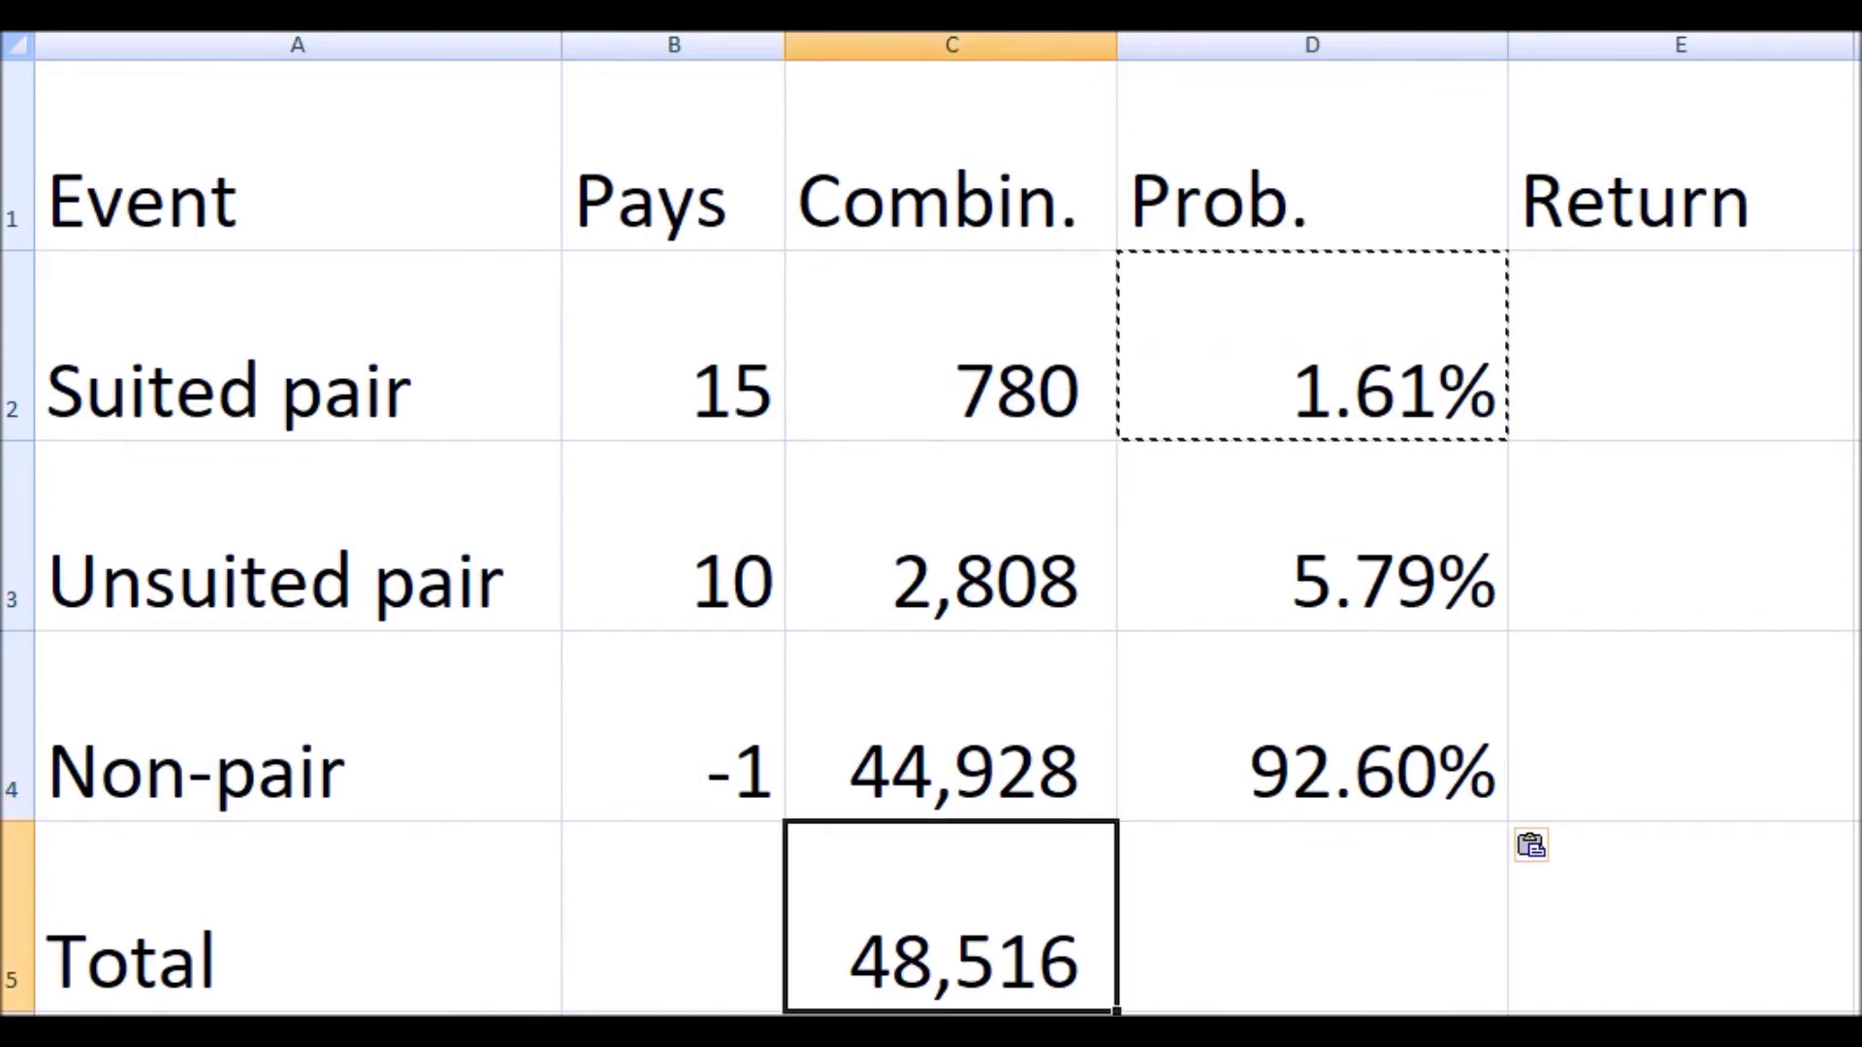
pyautogui.hotkey('ctrl', 'c')
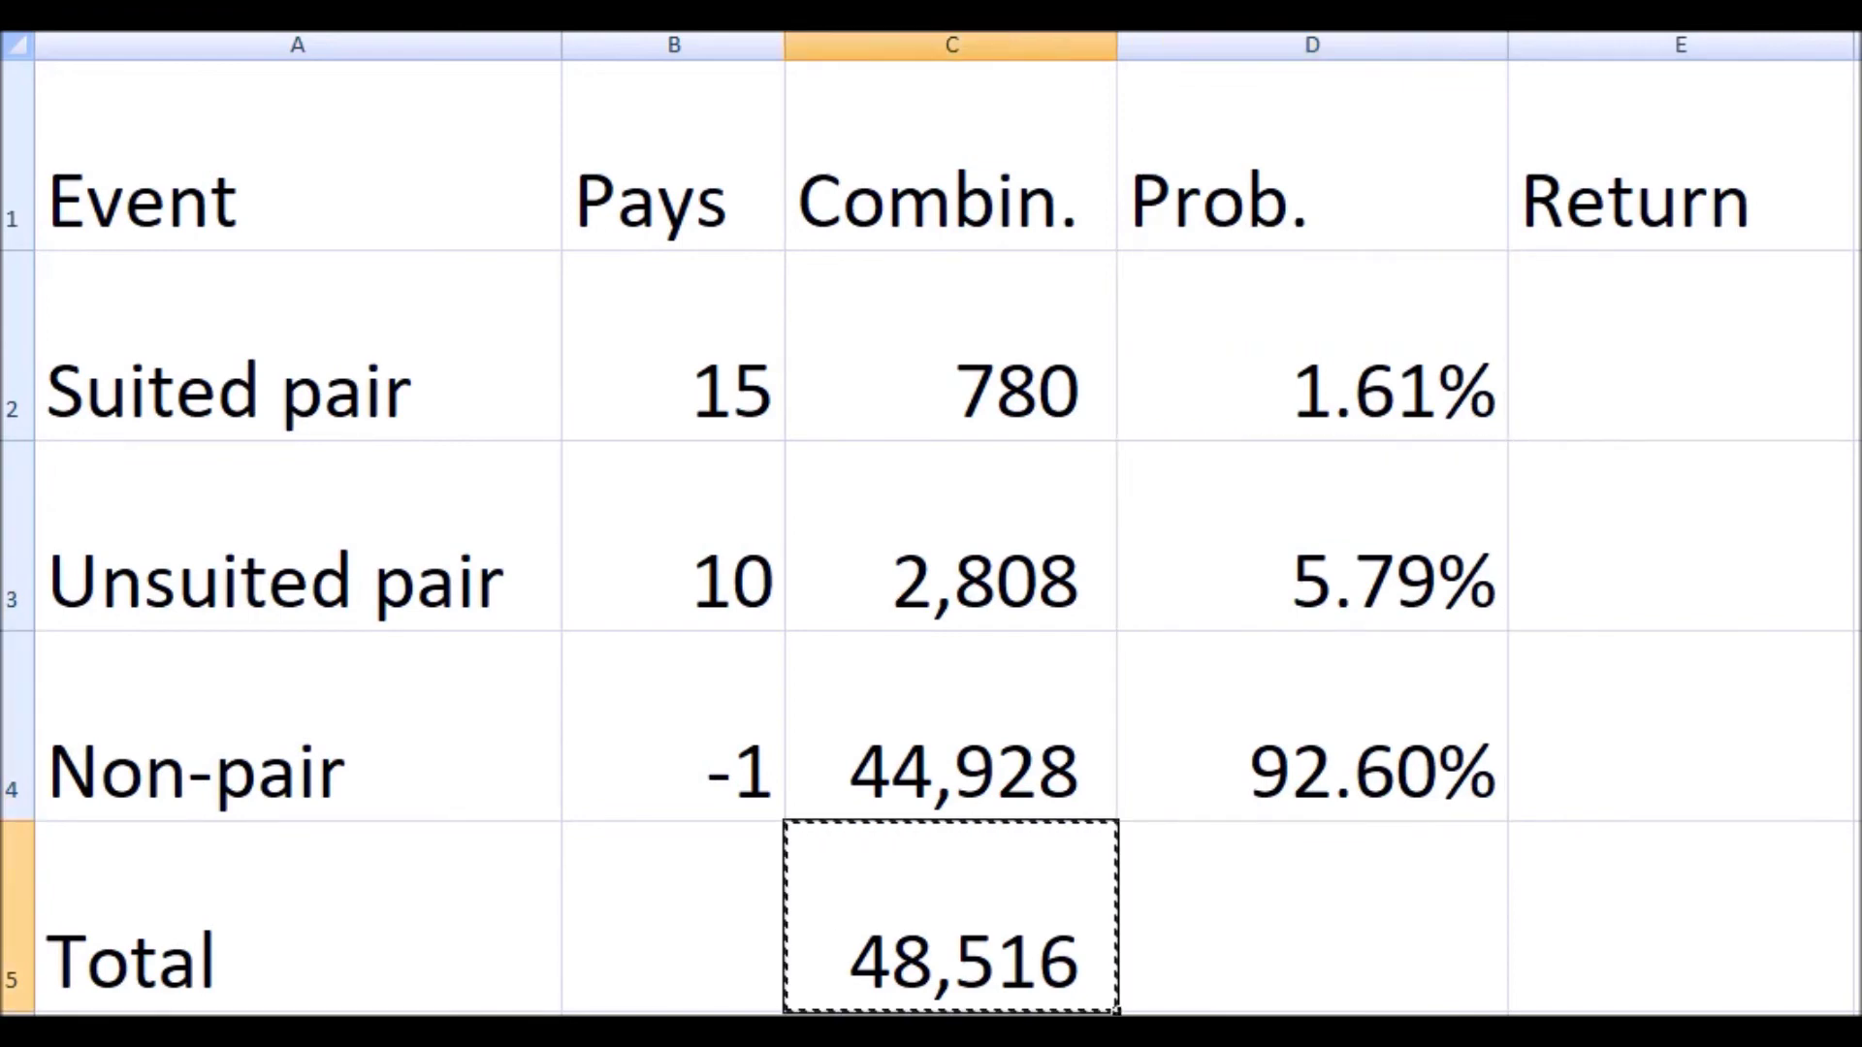
pyautogui.press('Right')
pyautogui.hotkey('ctrl', 'v')
pyautogui.press('Right')
pyautogui.press('Left')
pyautogui.press('Right')
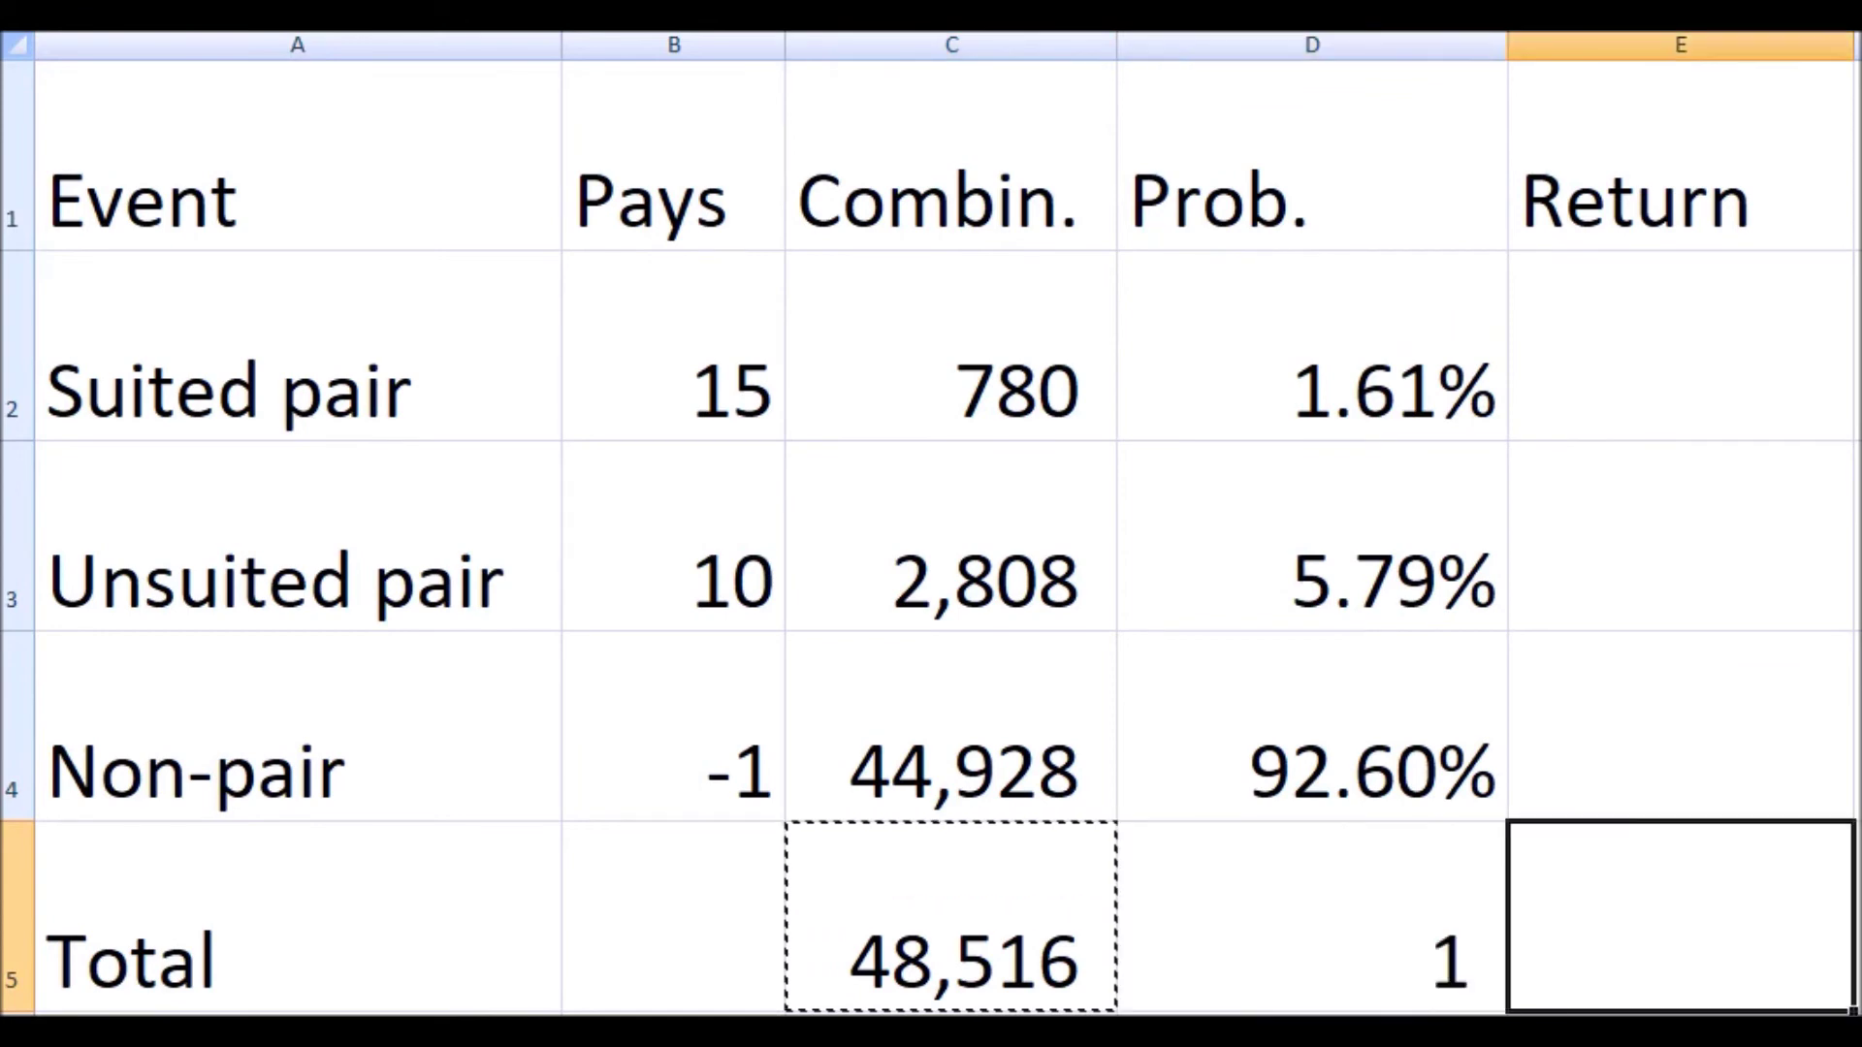
# Enter the formula =B2*D2 in E2 to calculate the suited pair's return.
pyautogui.press('Up')
pyautogui.press('Up')
pyautogui.press('Up')
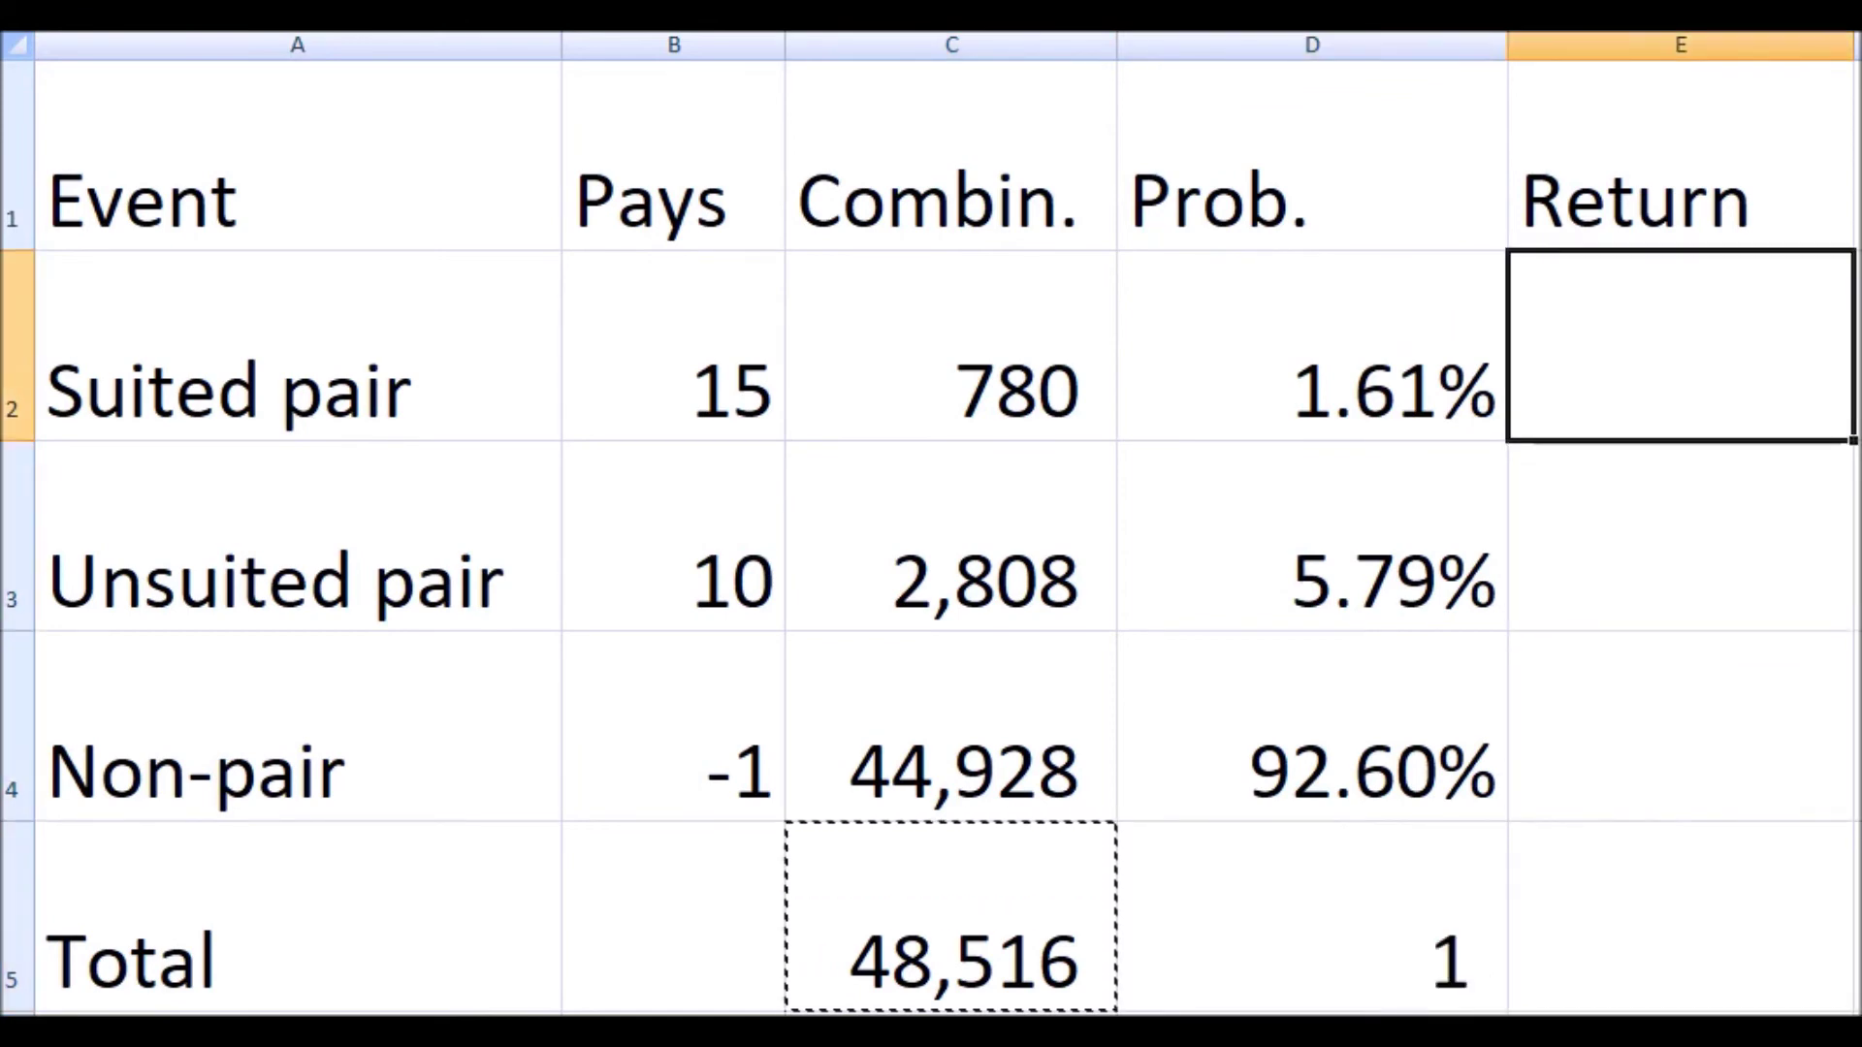
pyautogui.press('Left')
pyautogui.press('Left')
pyautogui.press('Left')
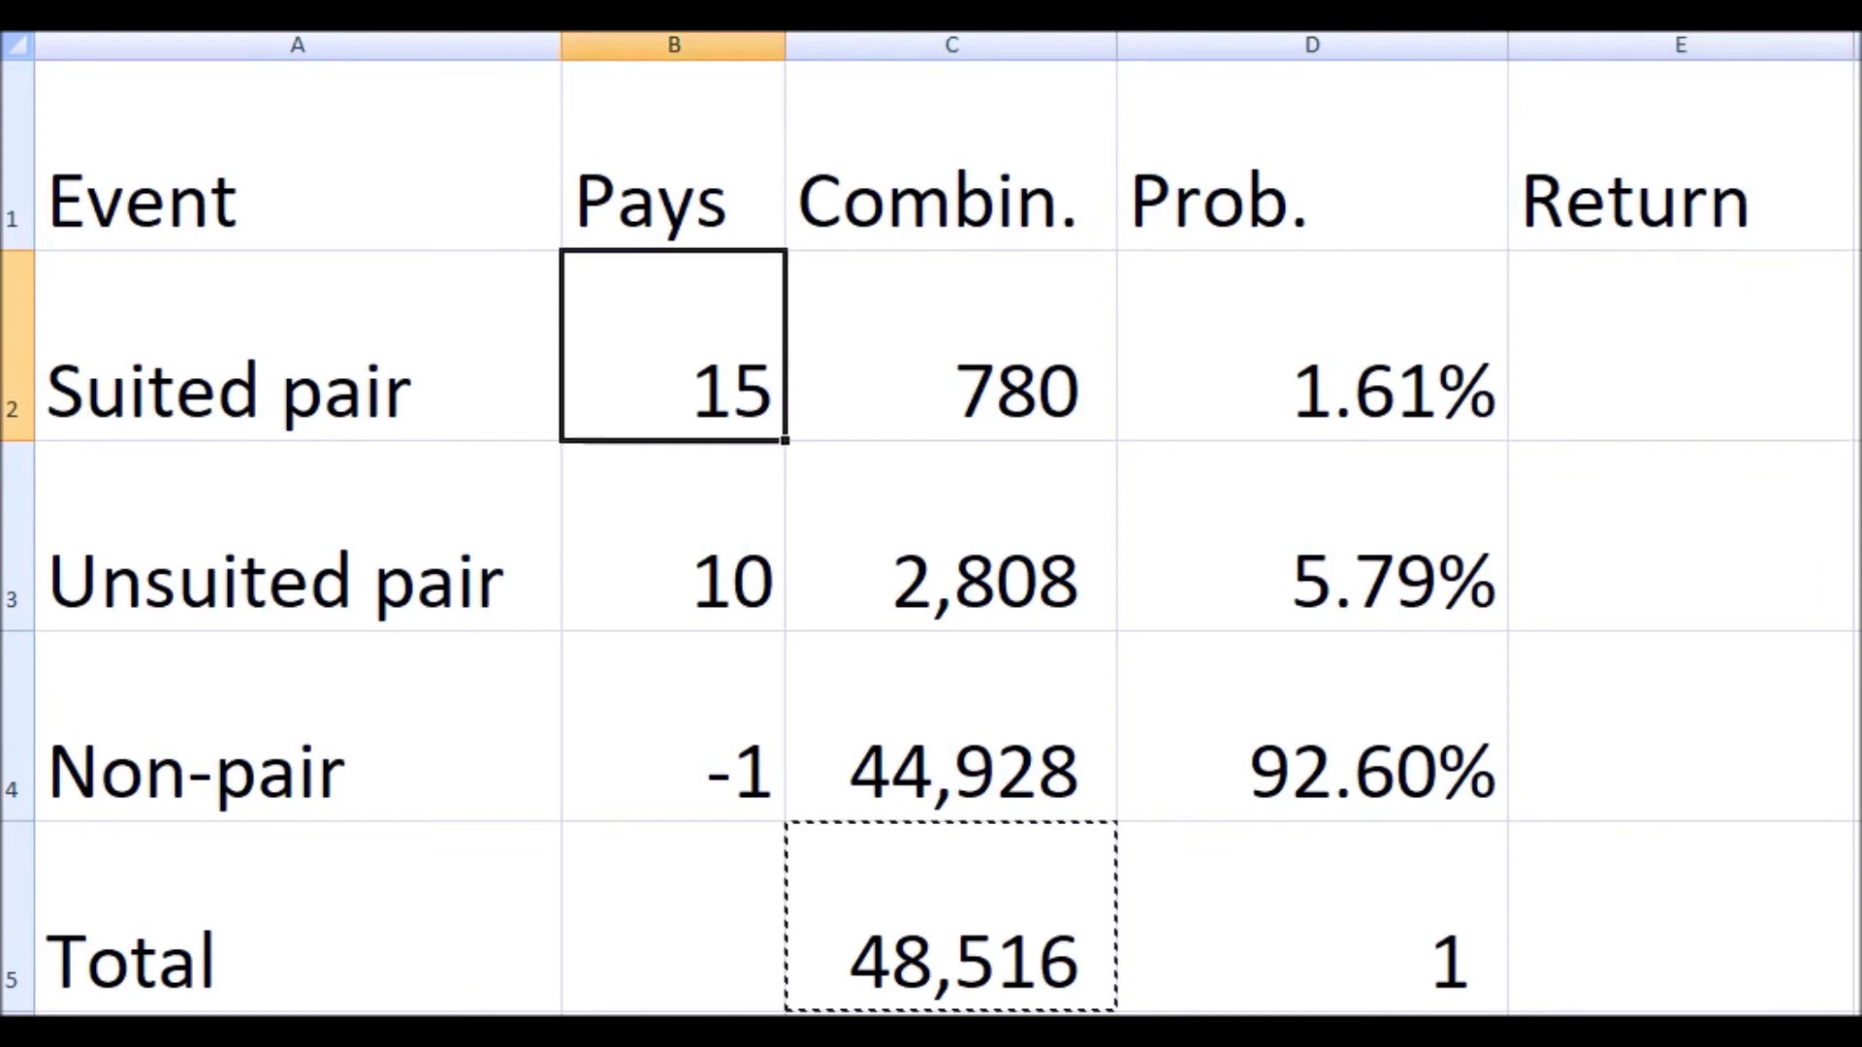
pyautogui.press('Right')
pyautogui.press('Right')
pyautogui.press('Right')
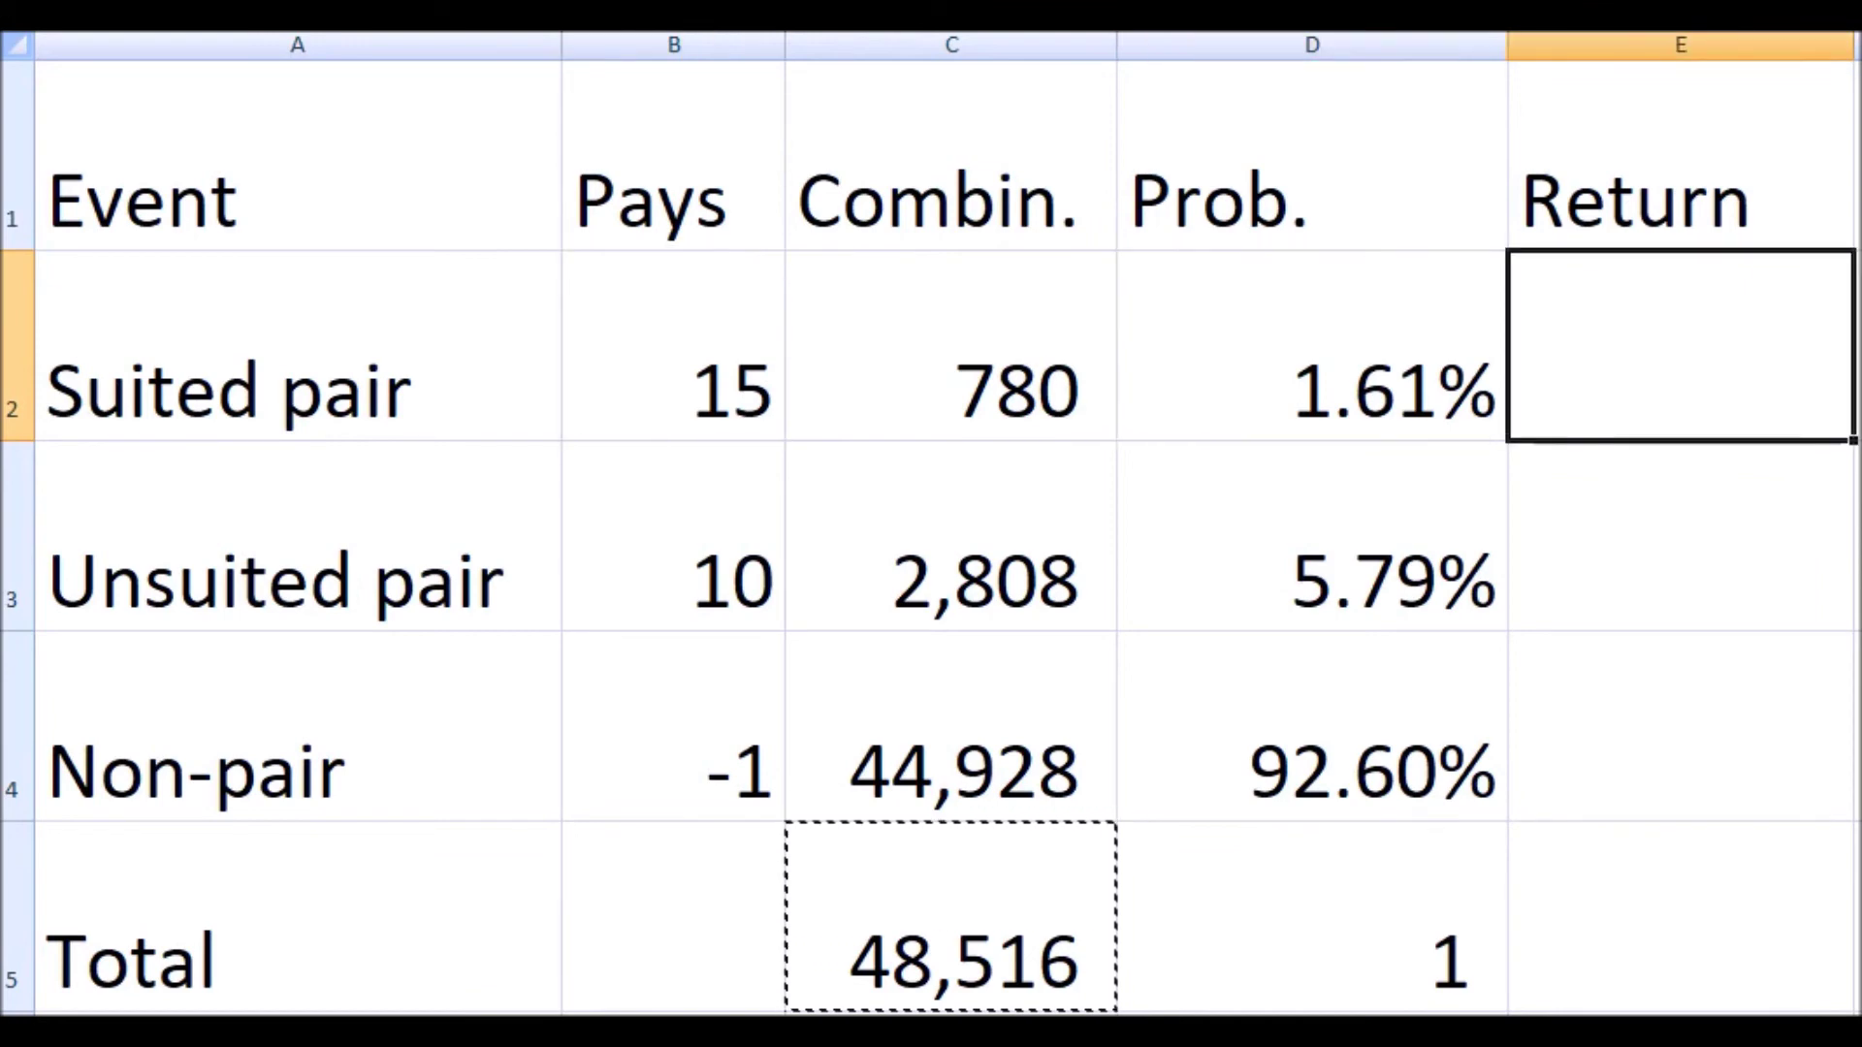
pyautogui.write('=')
pyautogui.press('Left')
pyautogui.press('Left')
pyautogui.press('Left')
pyautogui.write('*')
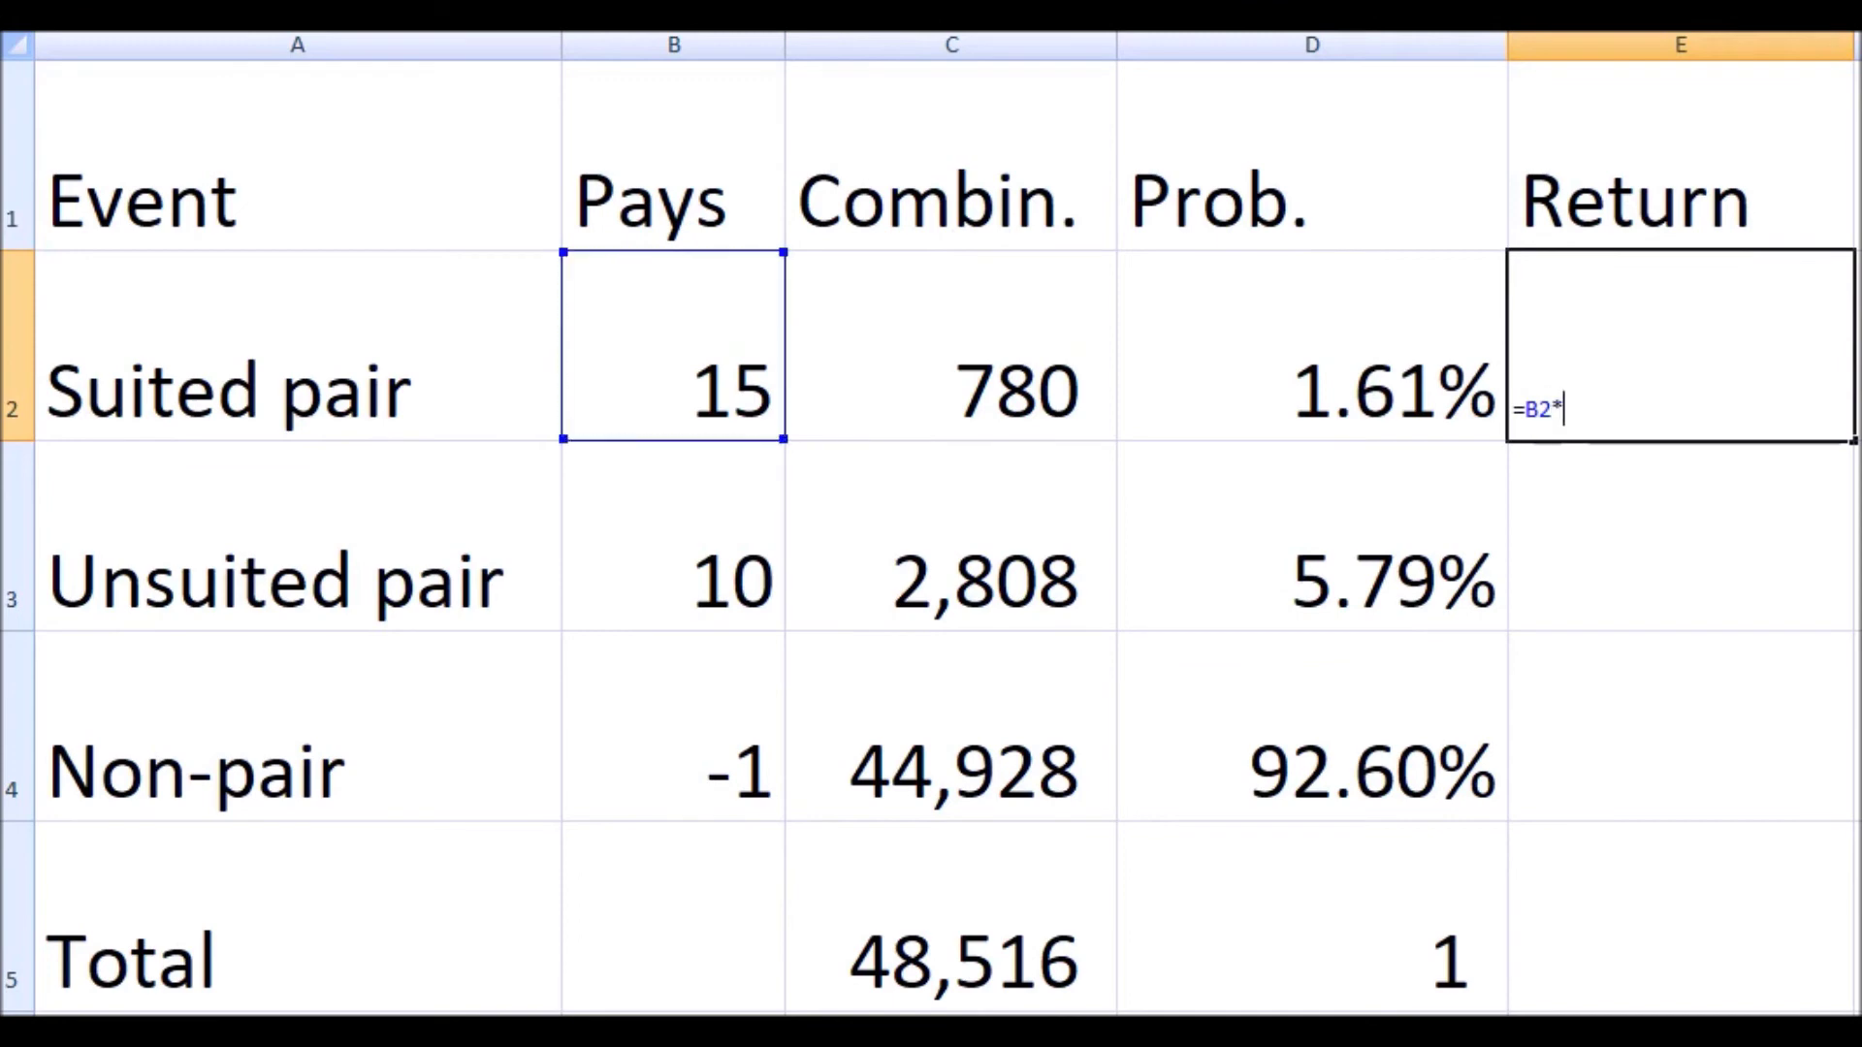
pyautogui.press('Left')
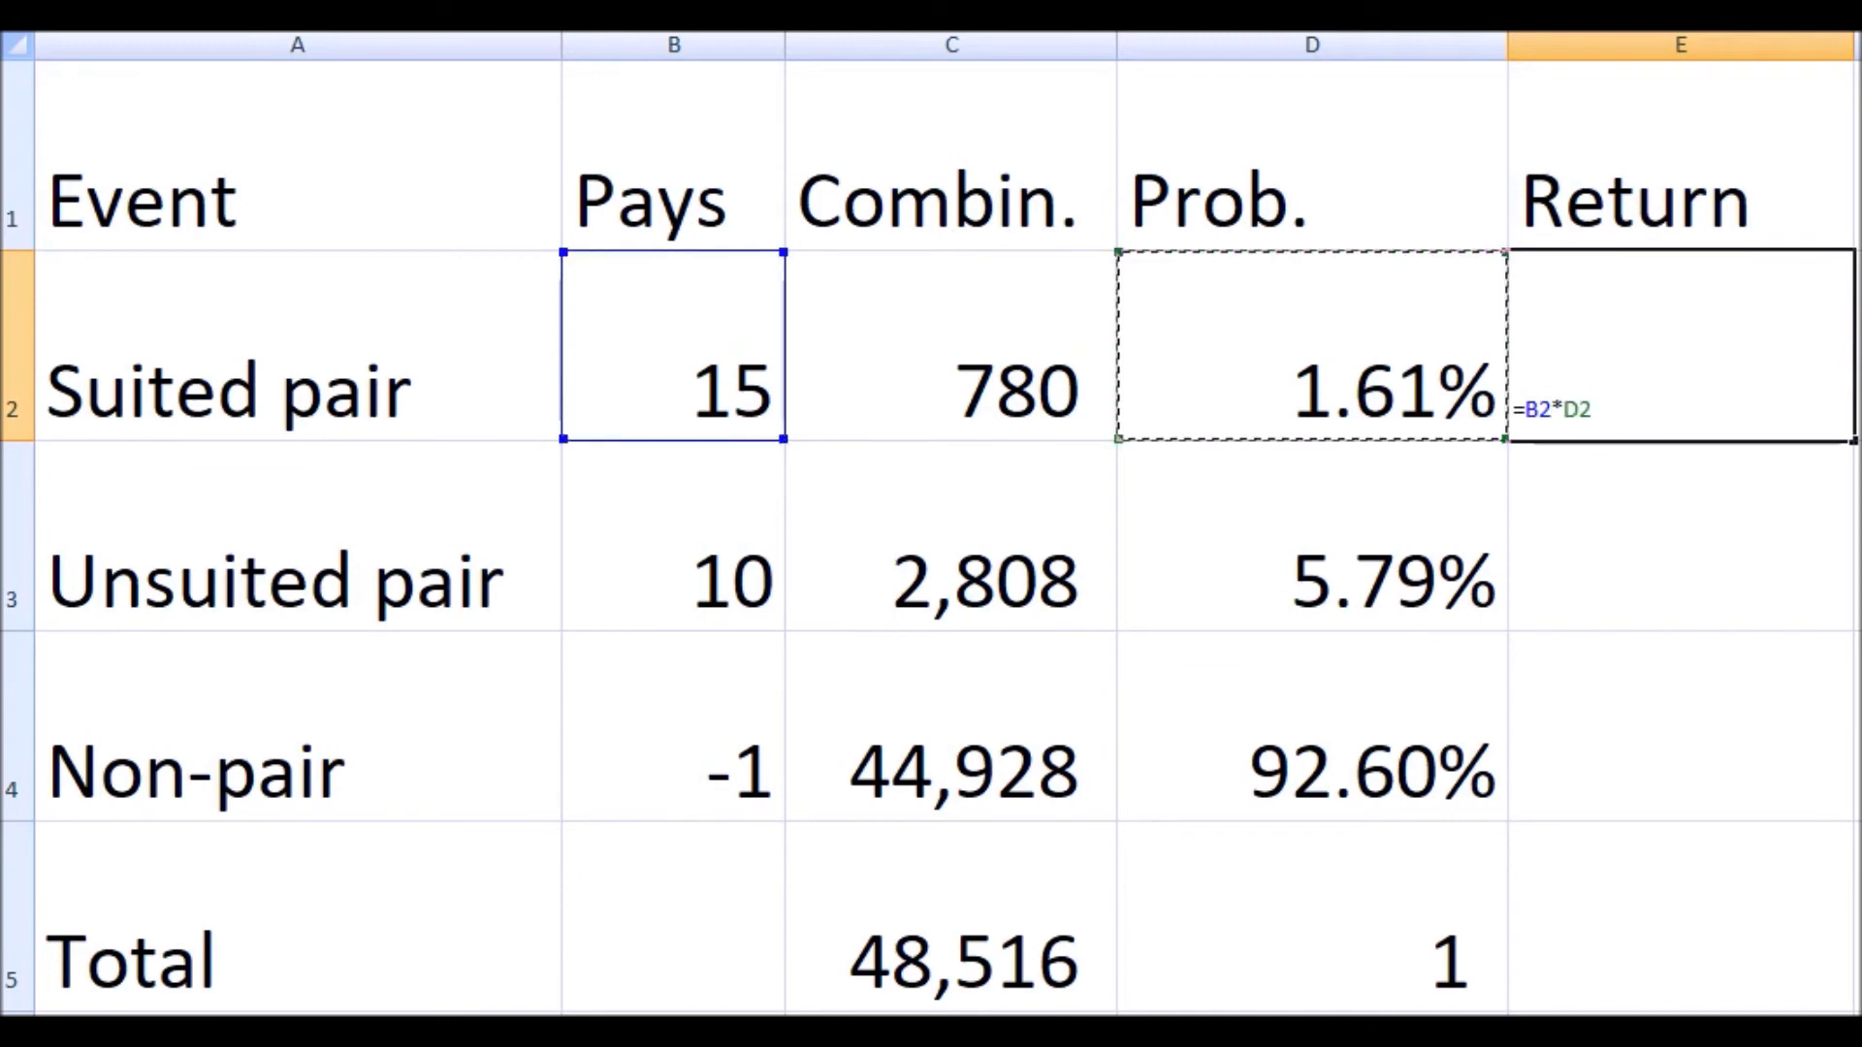
pyautogui.press('Return')
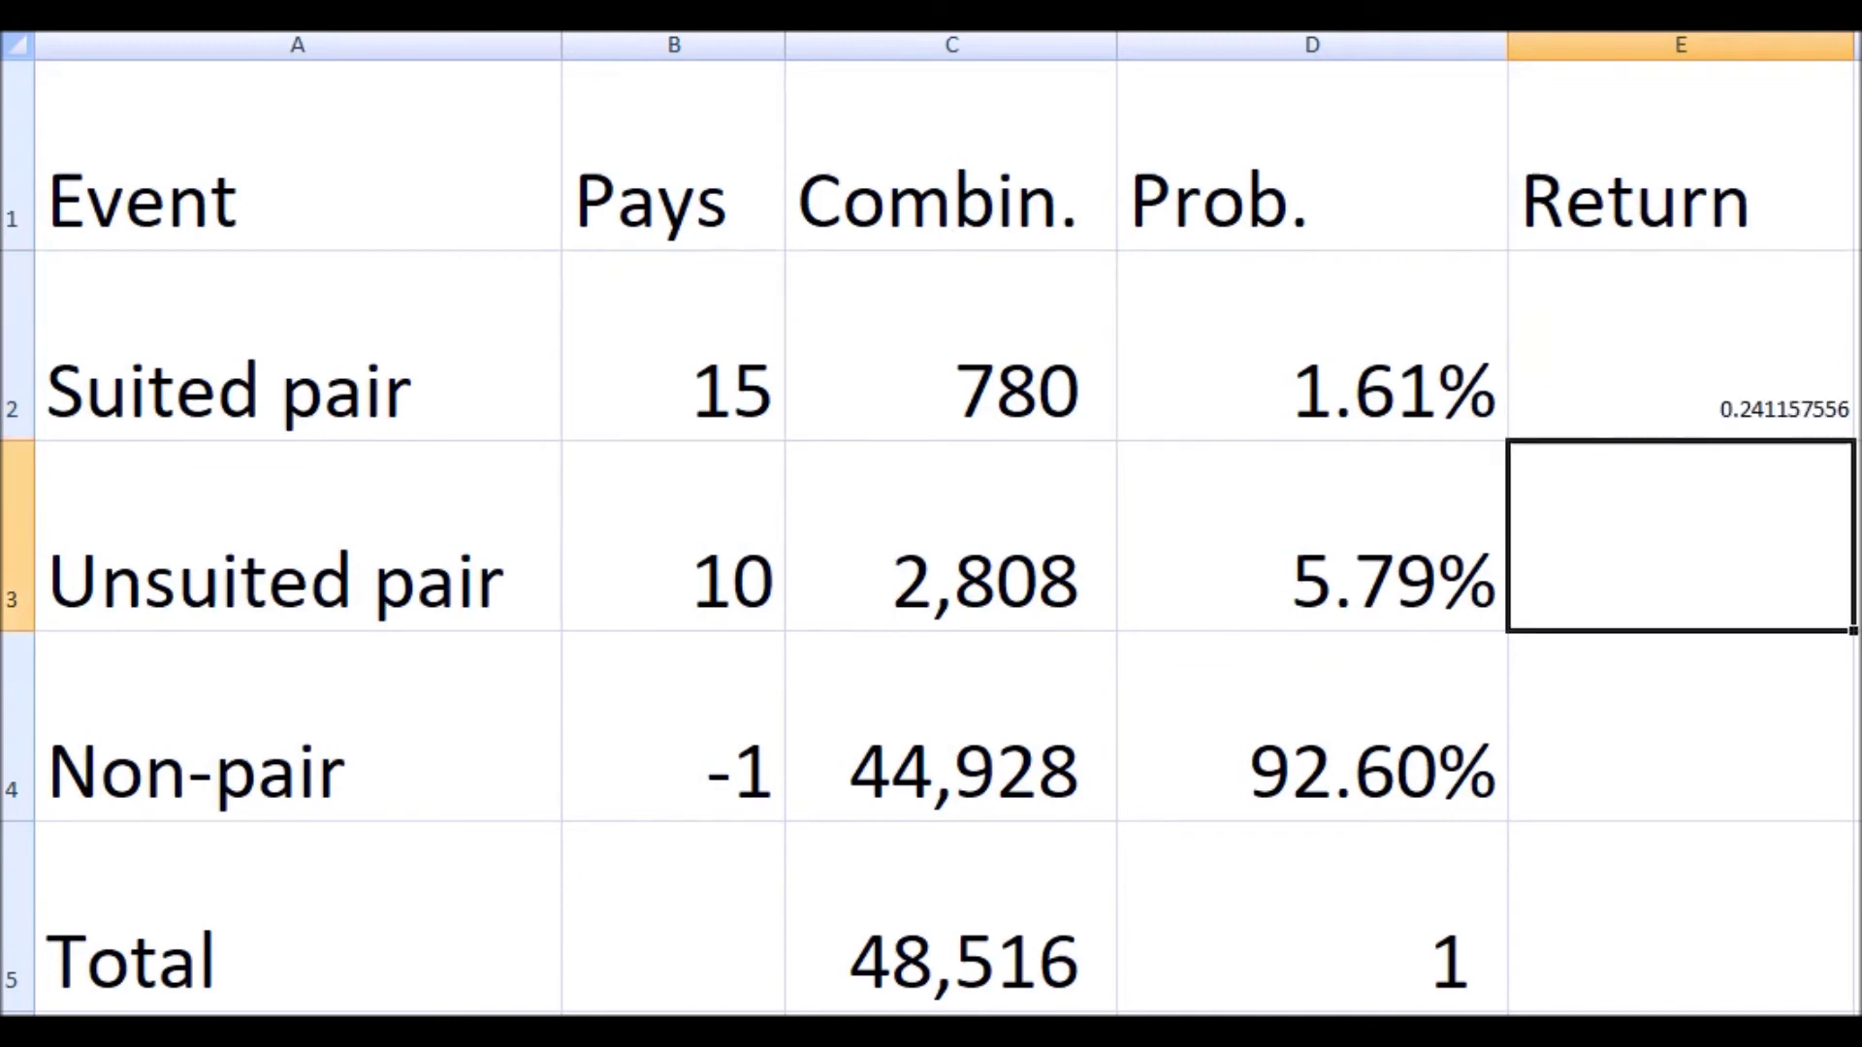
# Format the suited pair's return in E2 as a percentage with two decimals and font size 36.
pyautogui.press('Up')
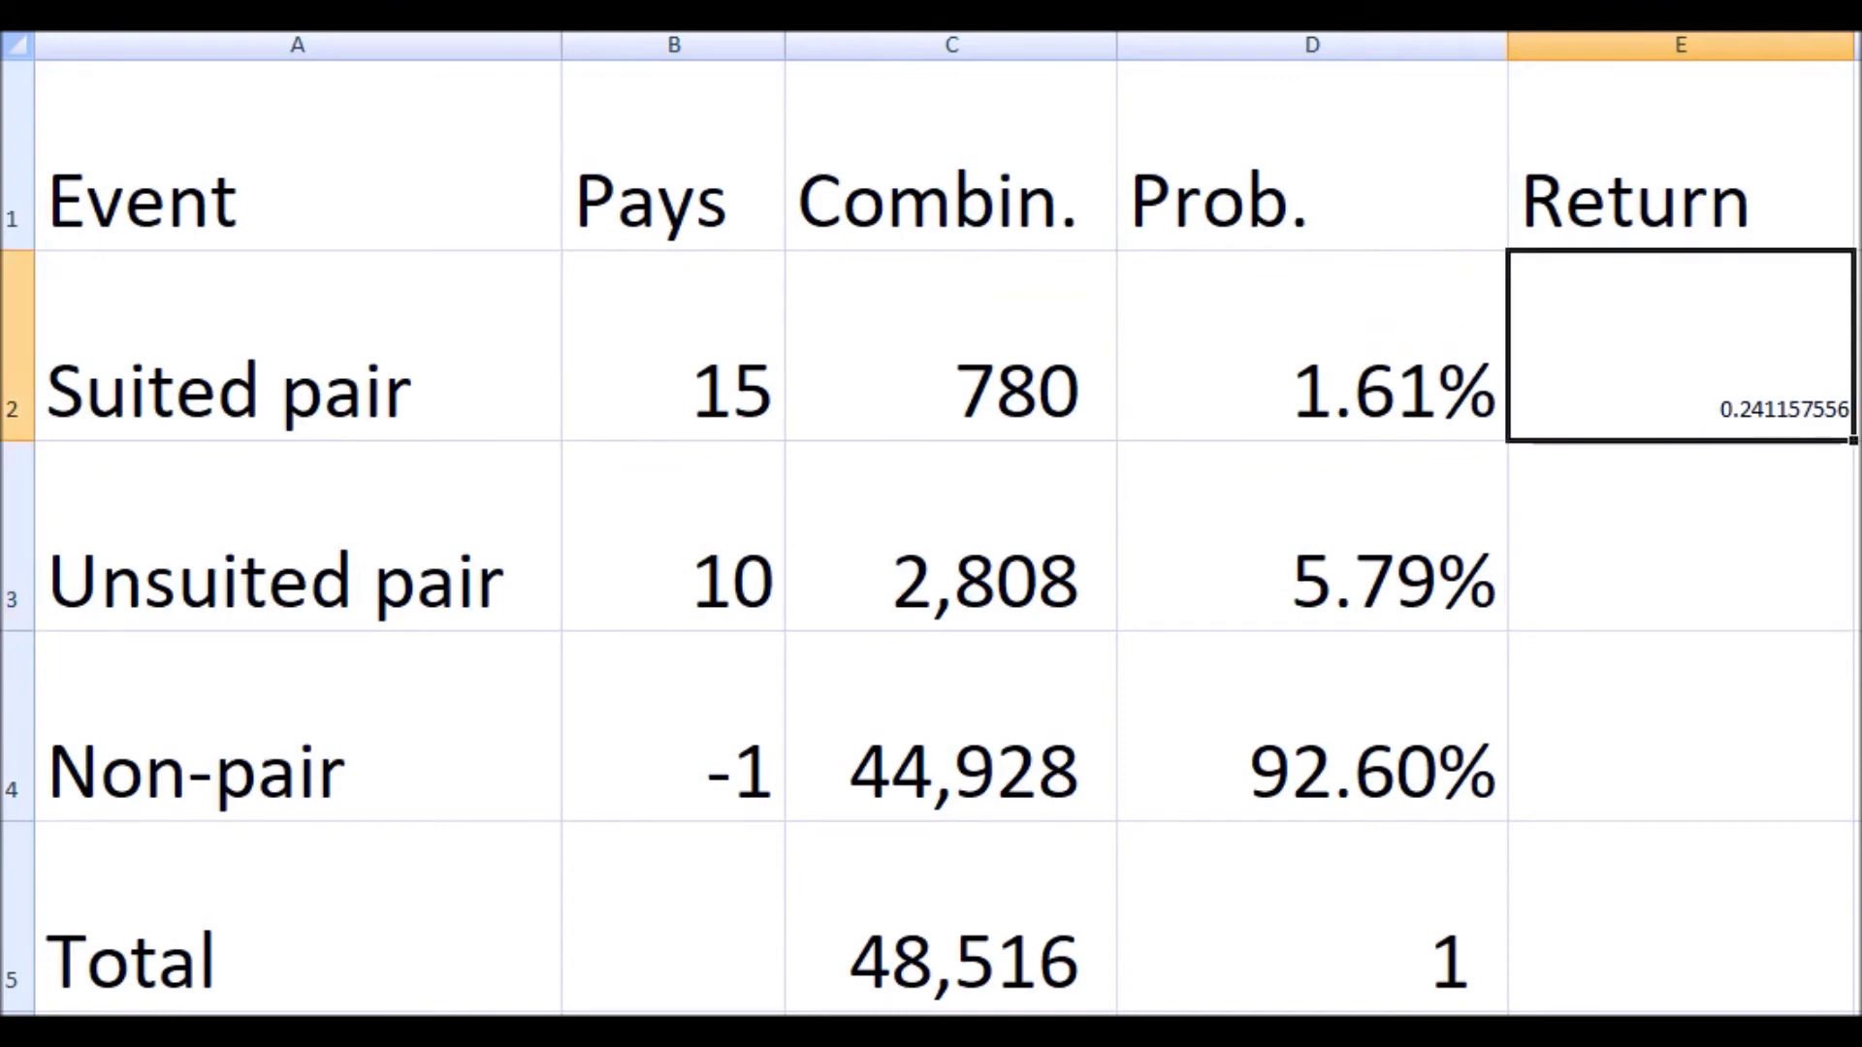
pyautogui.hotkey('ctrl', 'shift', '5')
pyautogui.hotkey('alt', 'h')
pyautogui.press('0')
pyautogui.hotkey('alt', 'h')
pyautogui.press('0')
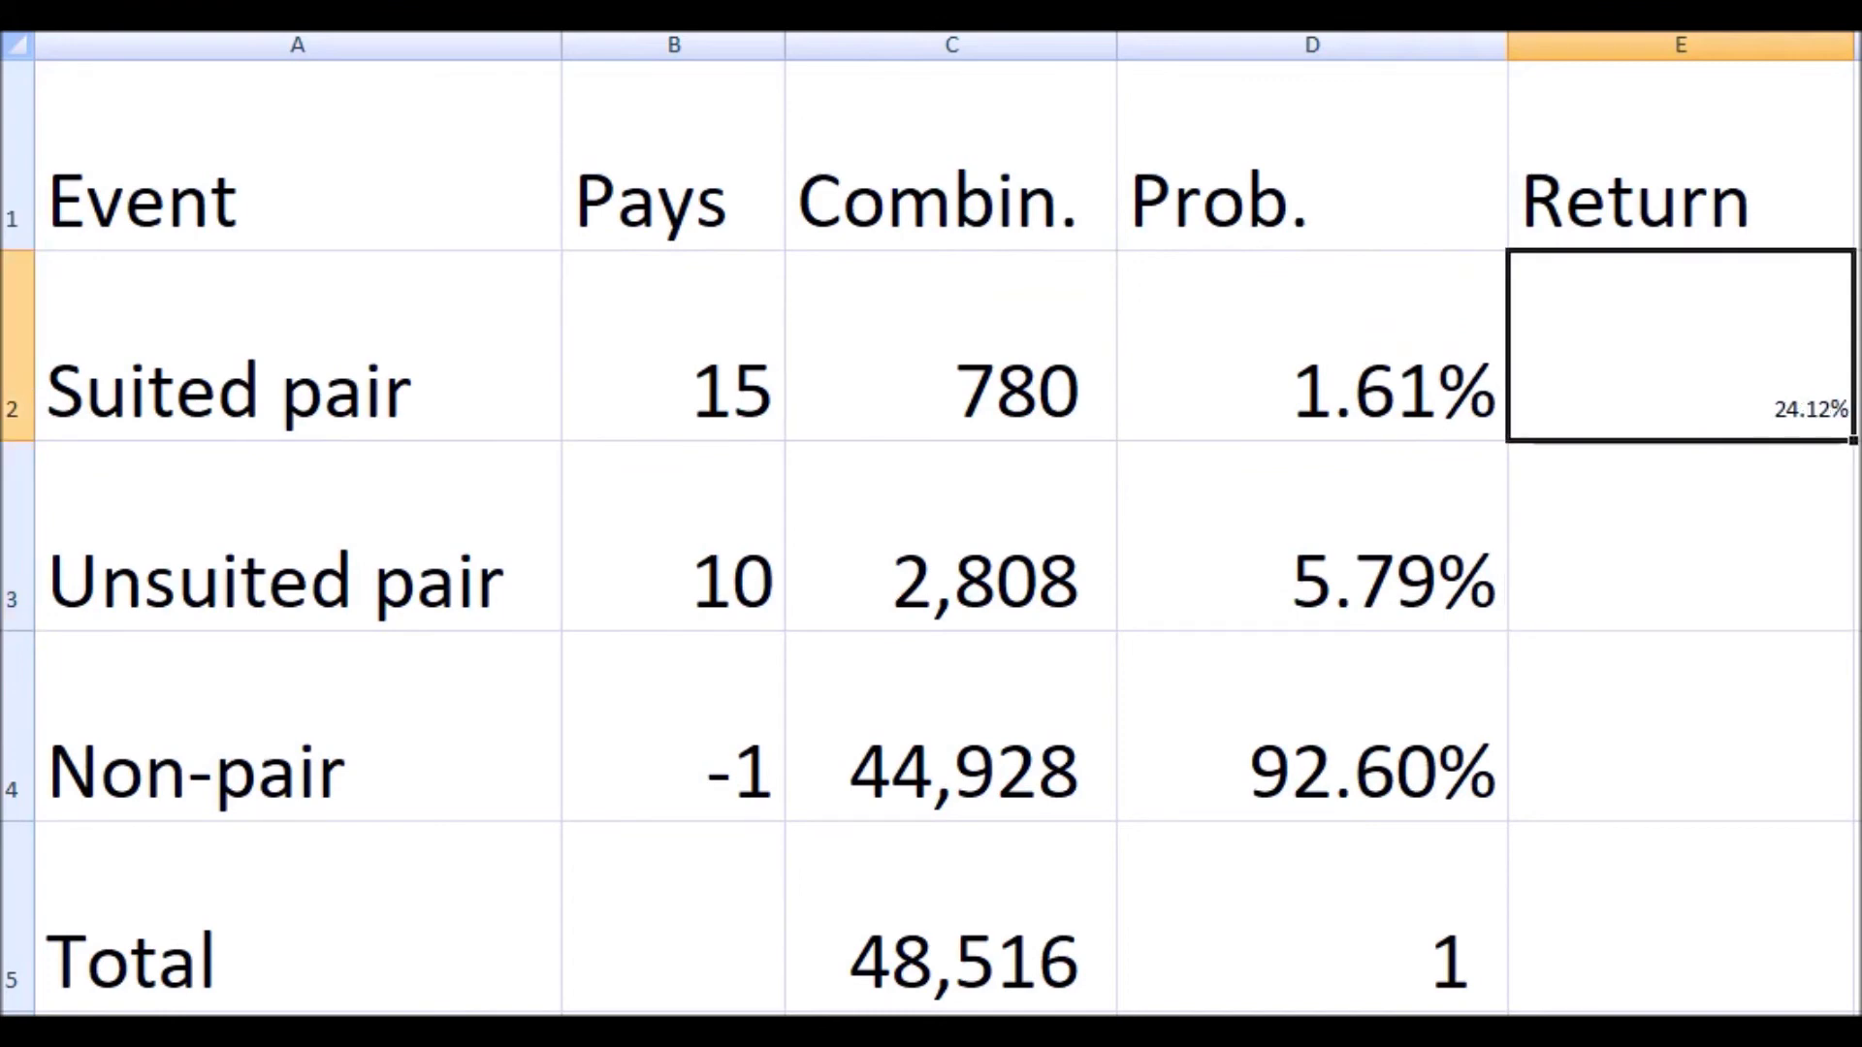
pyautogui.click(504, 2)
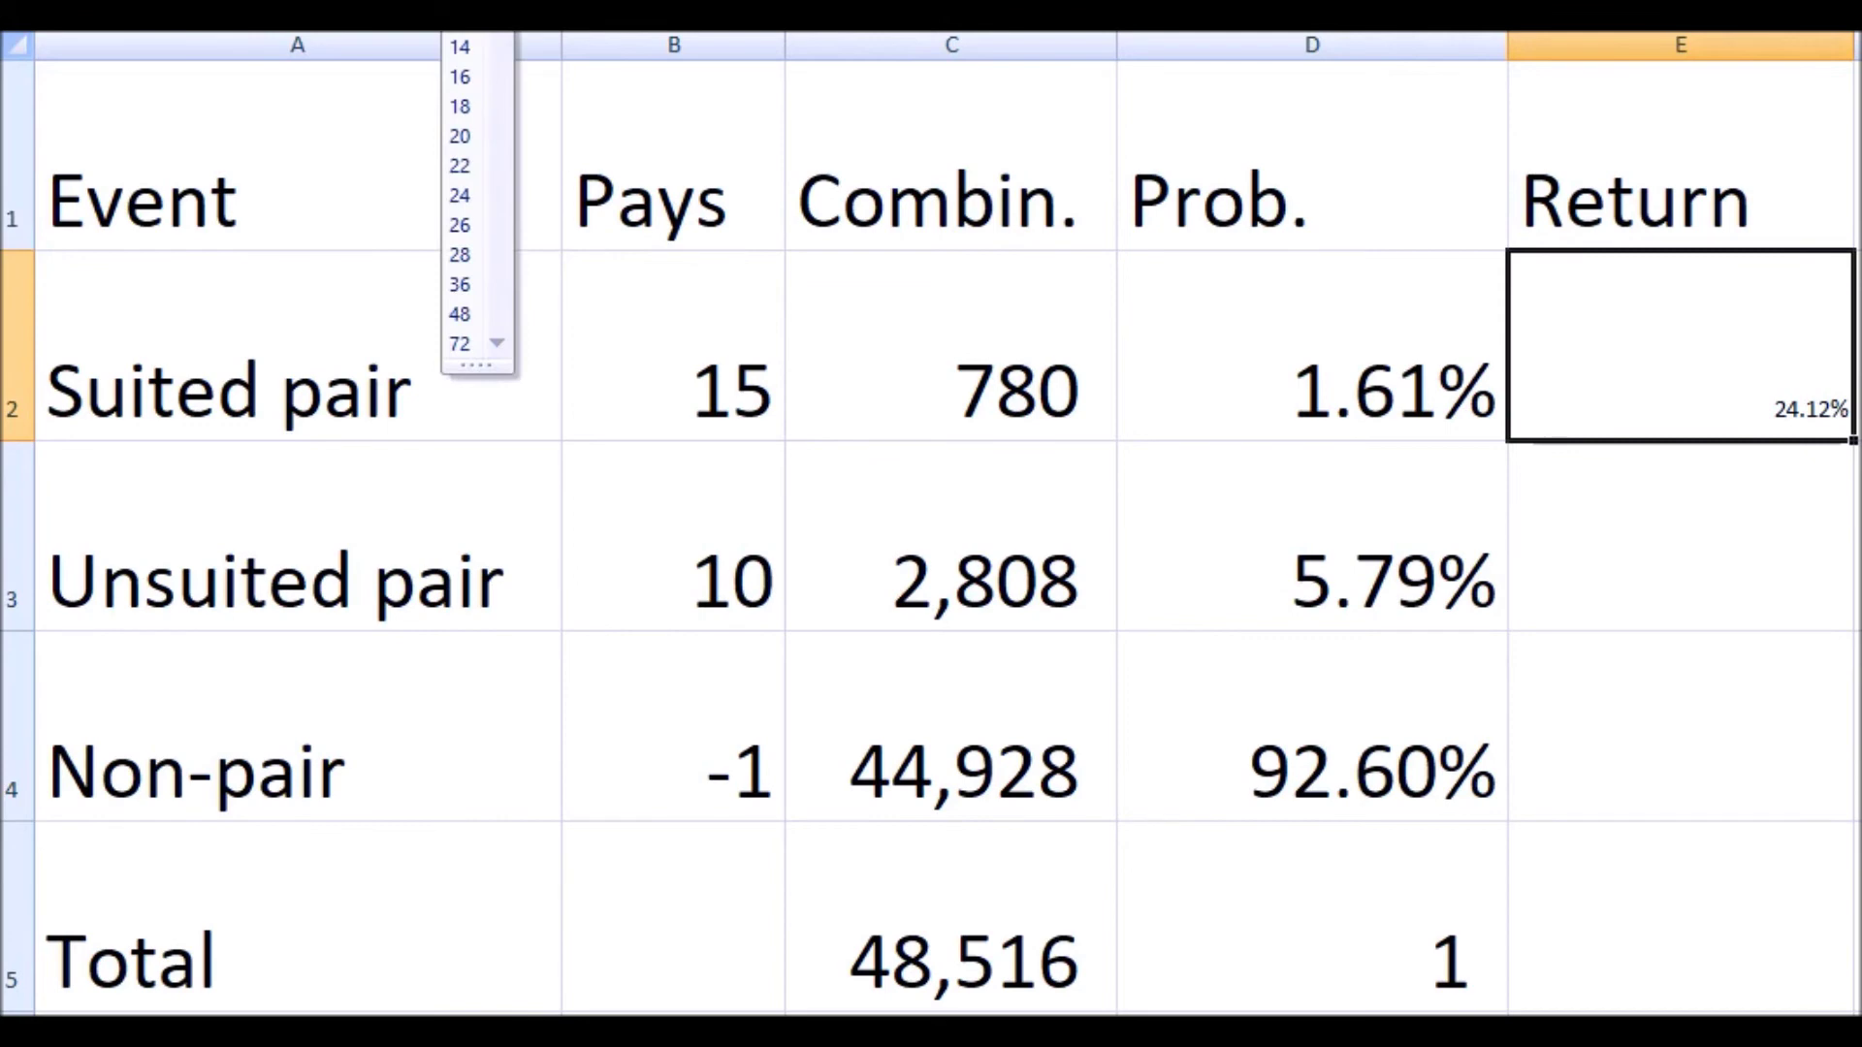
pyautogui.click(461, 285)
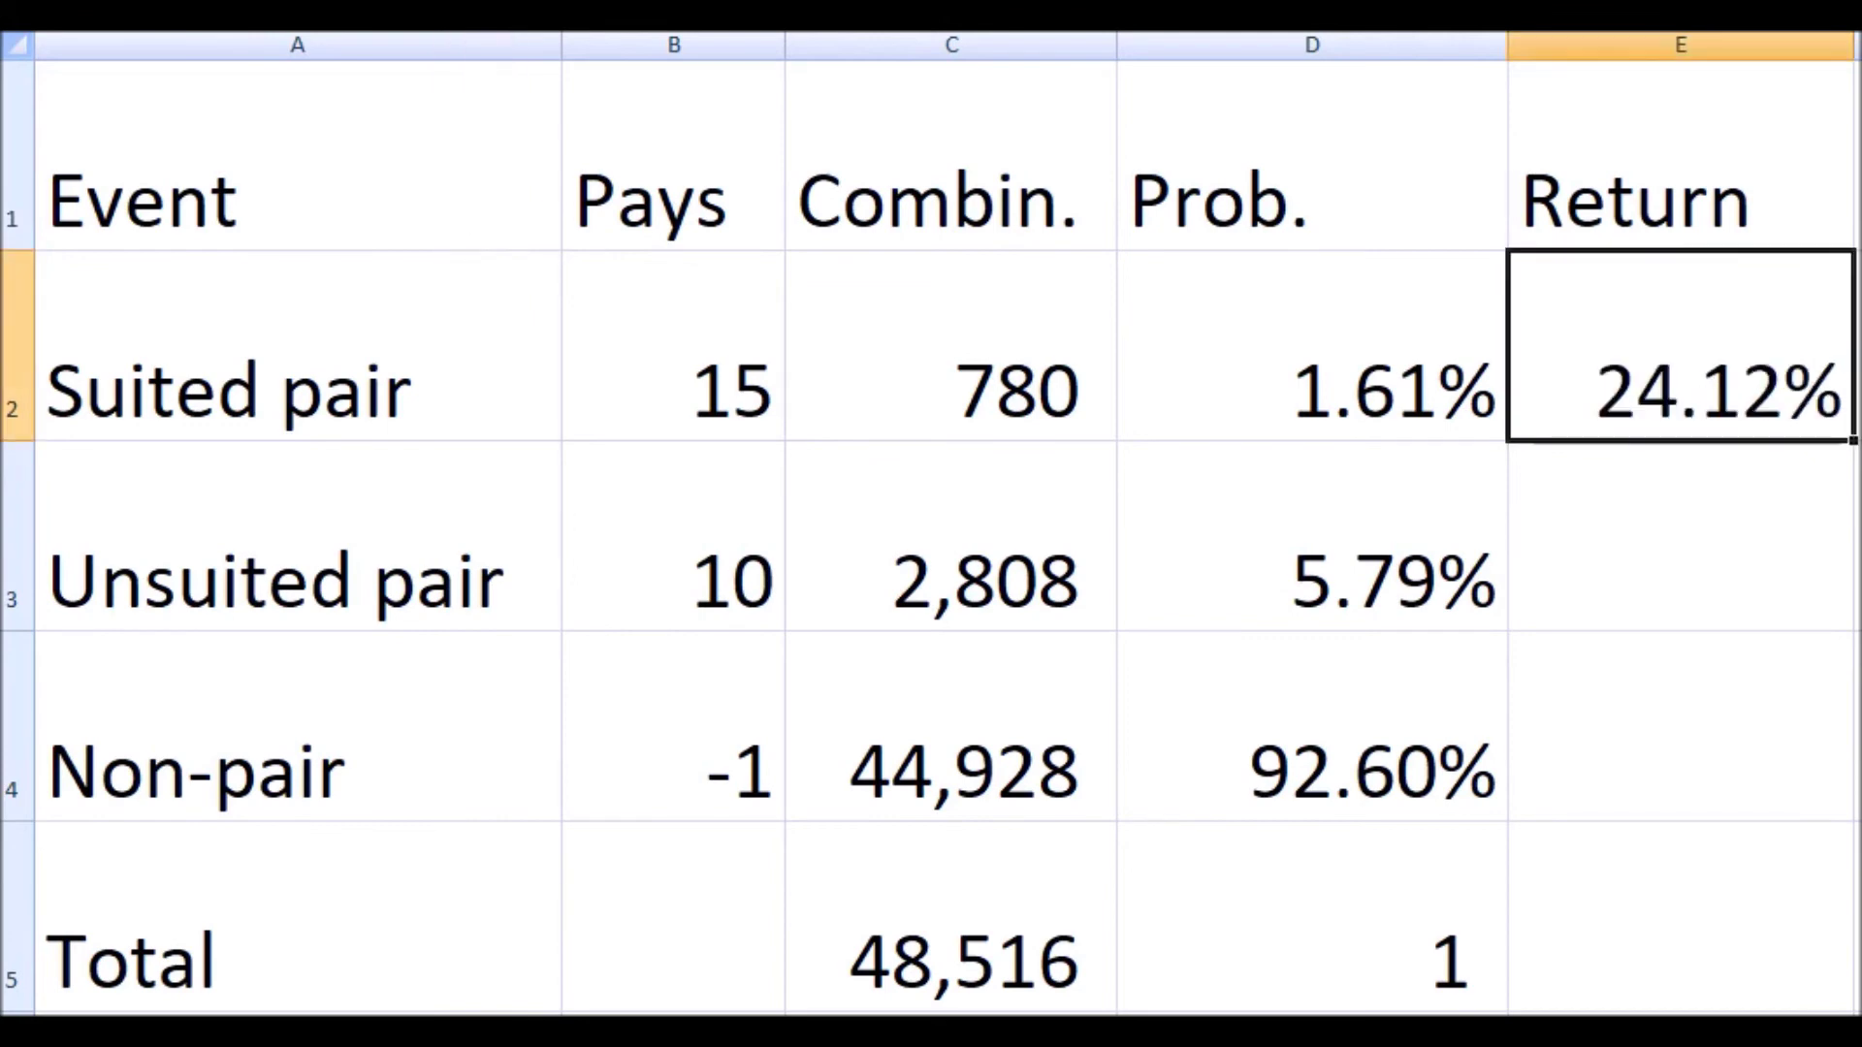
# Copy the return formula from E2 to the unsuited pair and non-pair rows, E3 and E4.
pyautogui.hotkey('ctrl', 'c')
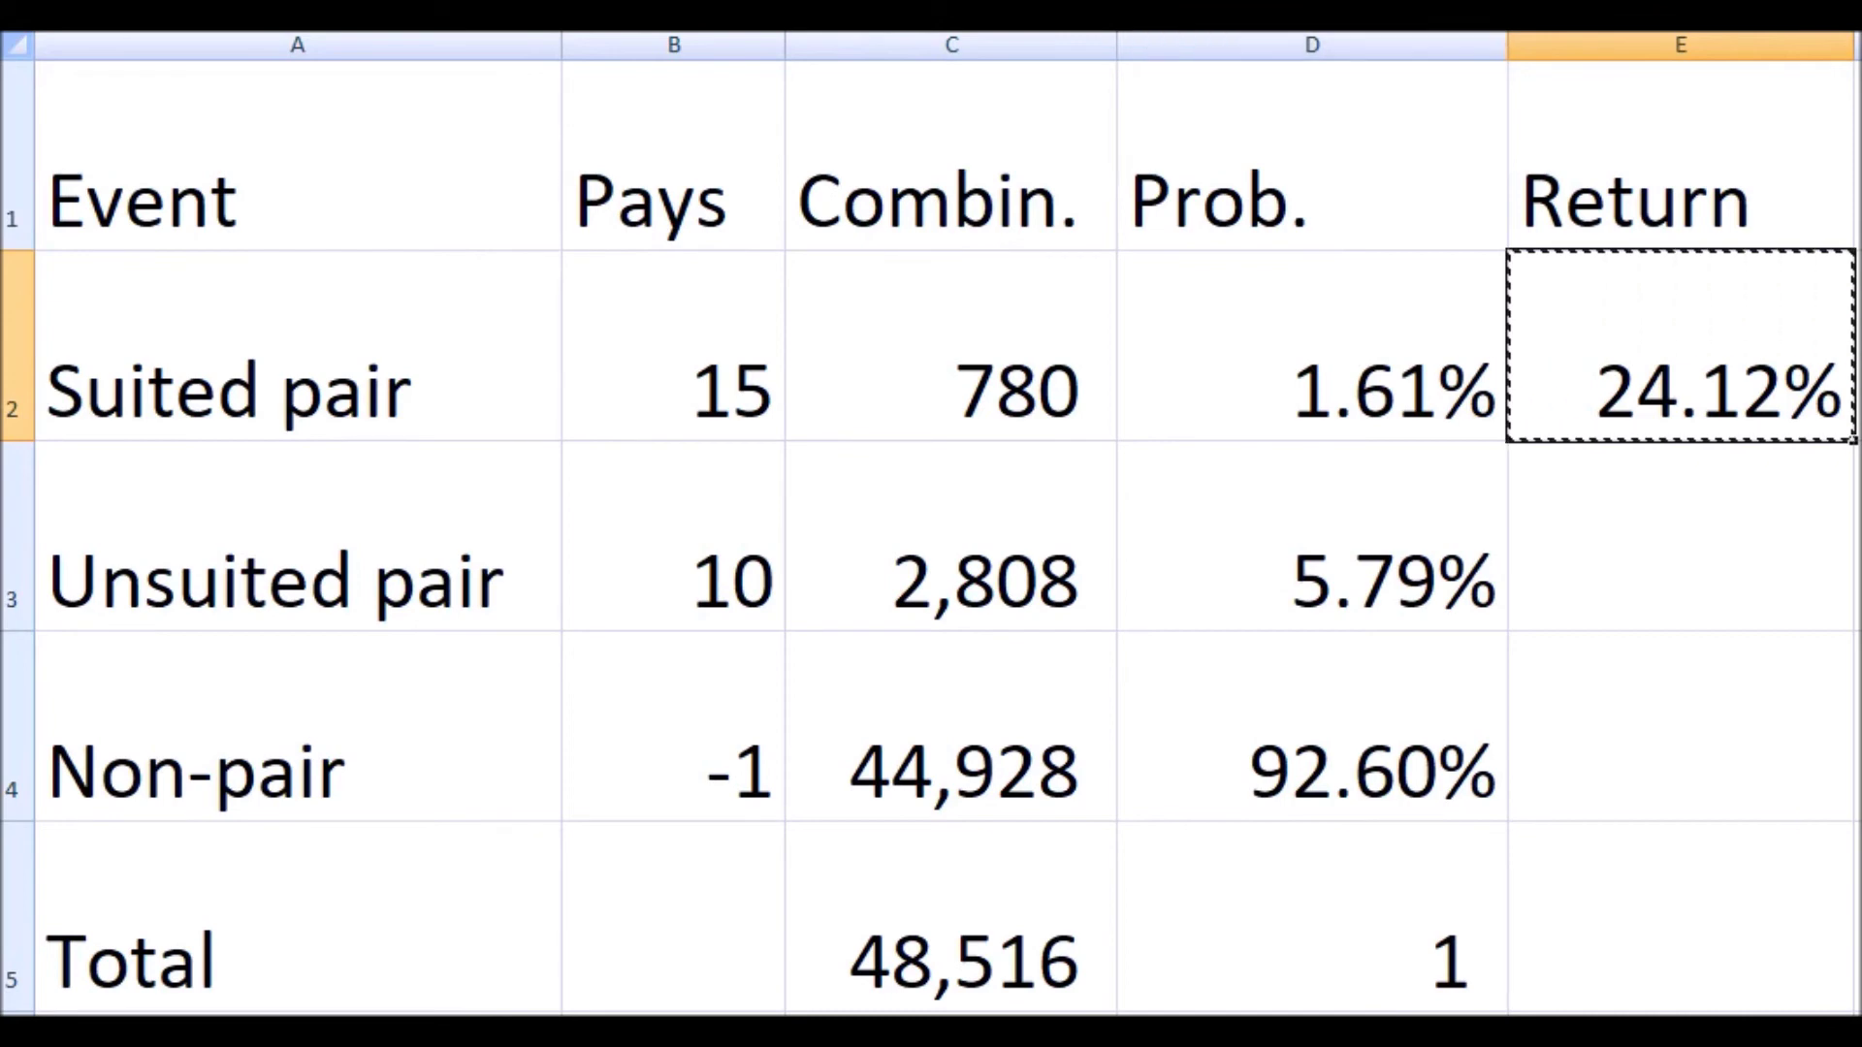
pyautogui.click(1680, 536)
pyautogui.hotkey('ctrl', 'v')
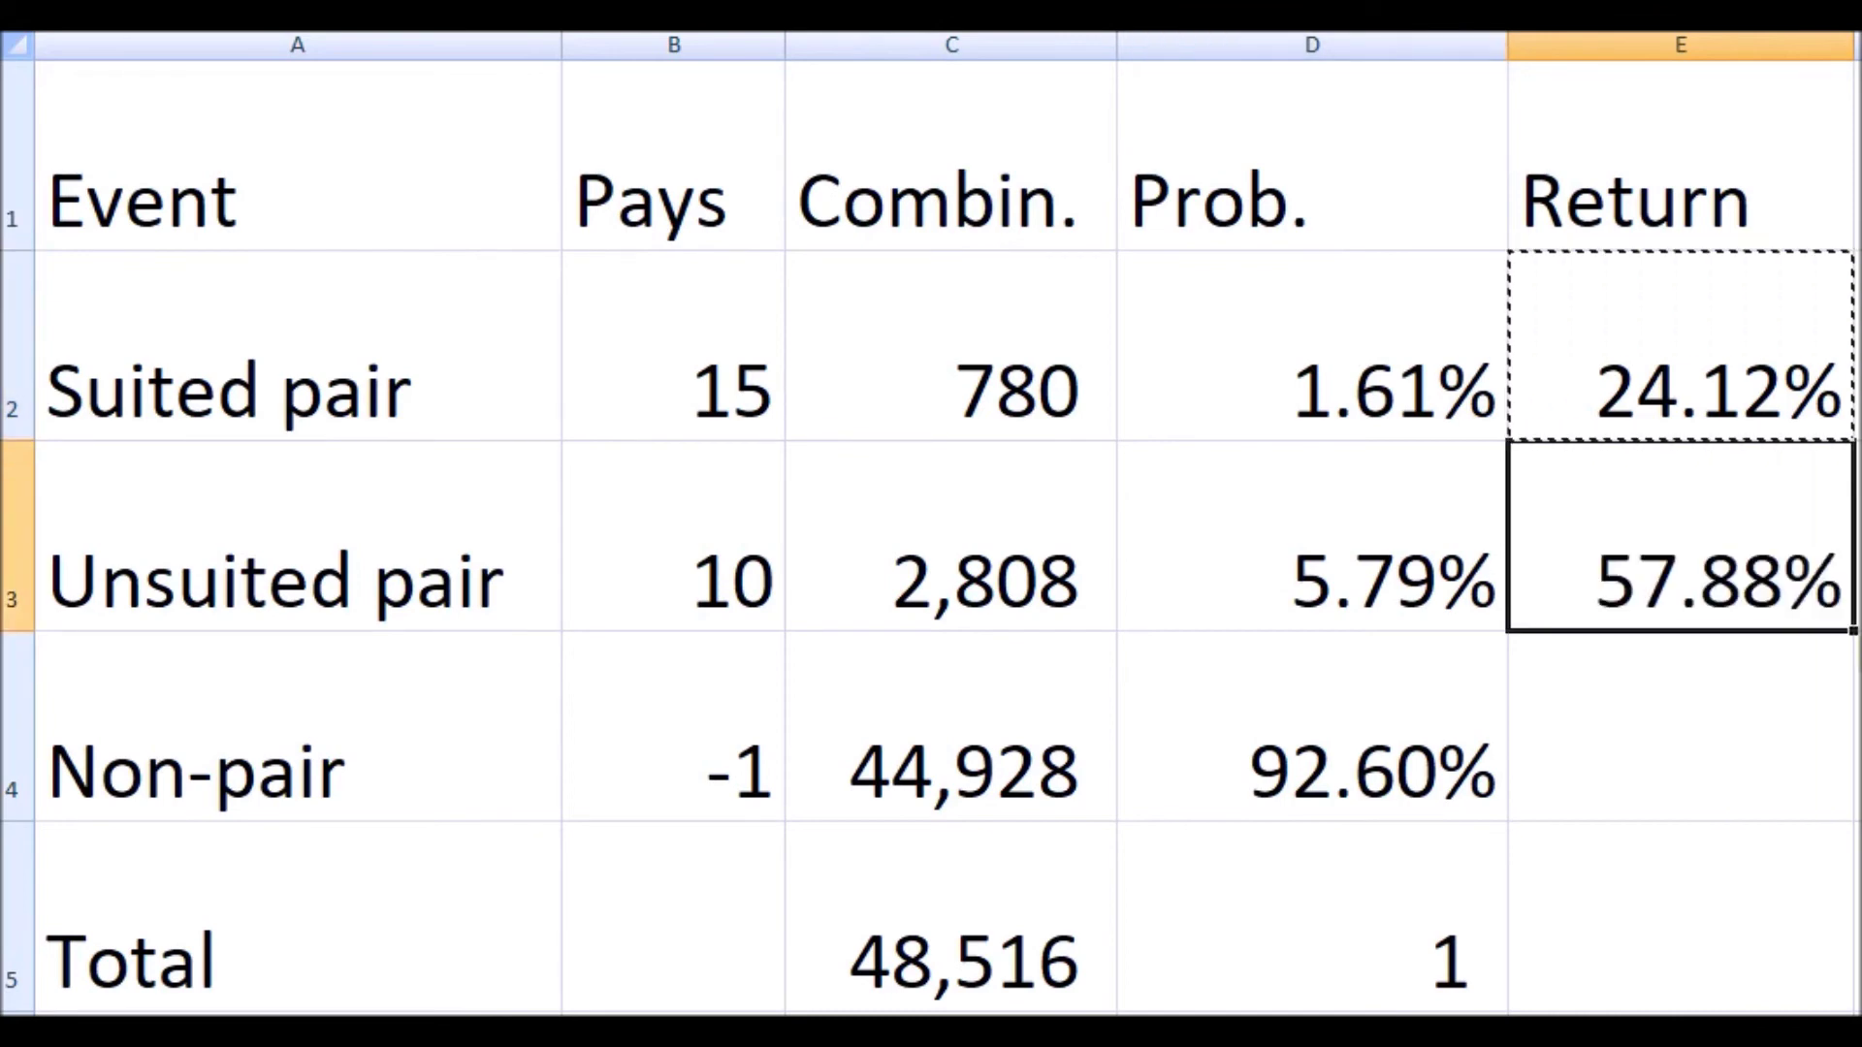
pyautogui.click(1680, 726)
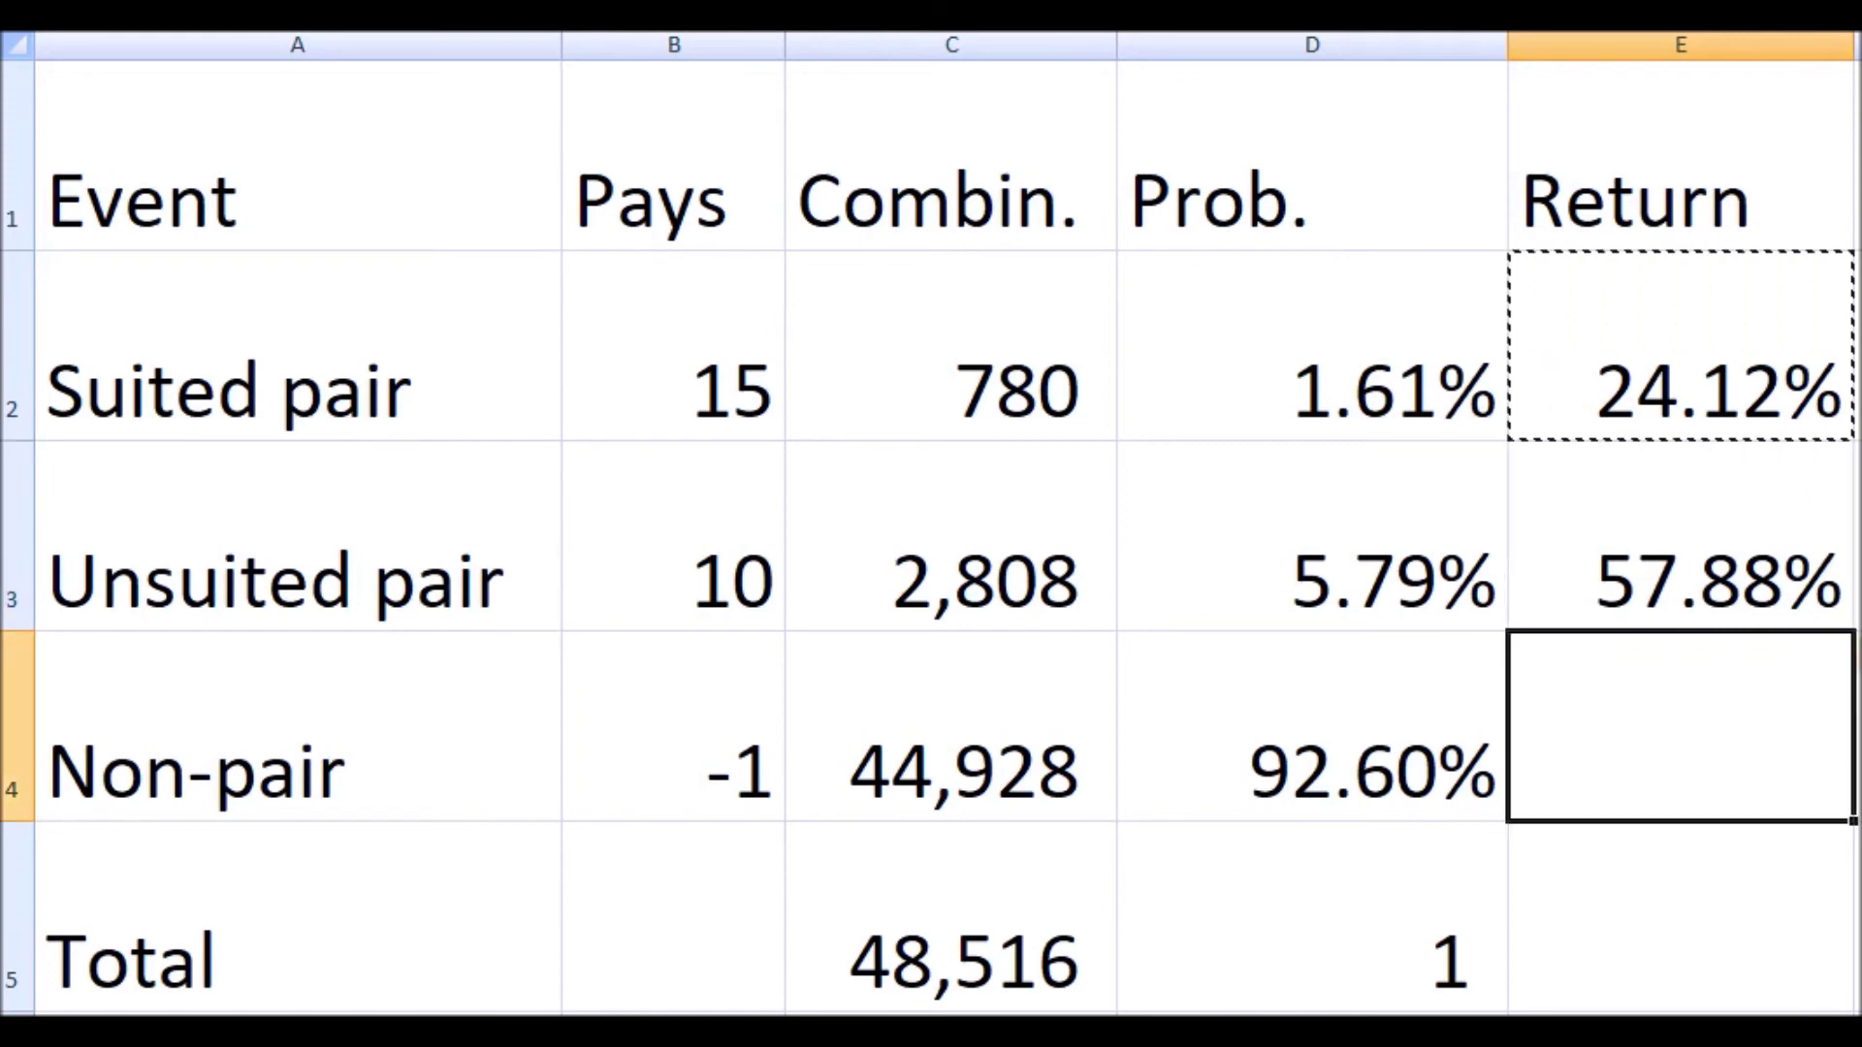
pyautogui.hotkey('ctrl', 'v')
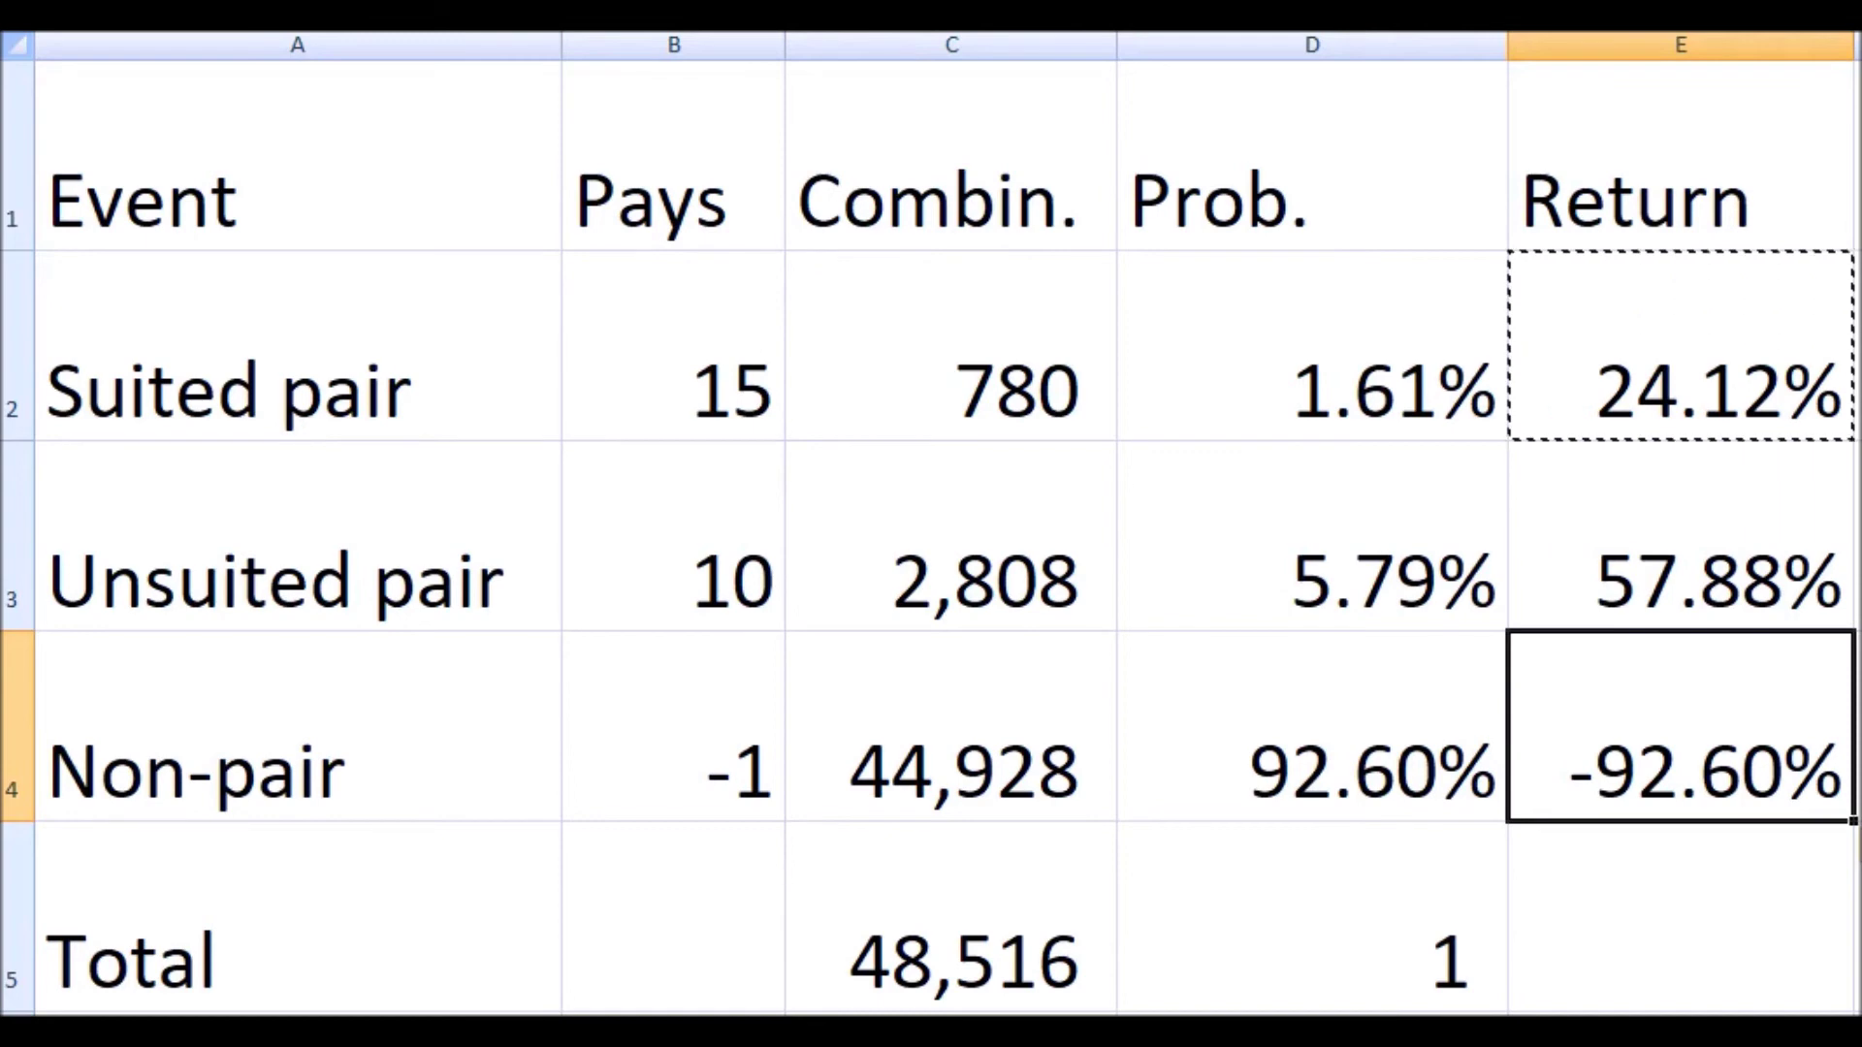
# Copy the total formula from D5 to E5 to total the return column.
pyautogui.click(1680, 346)
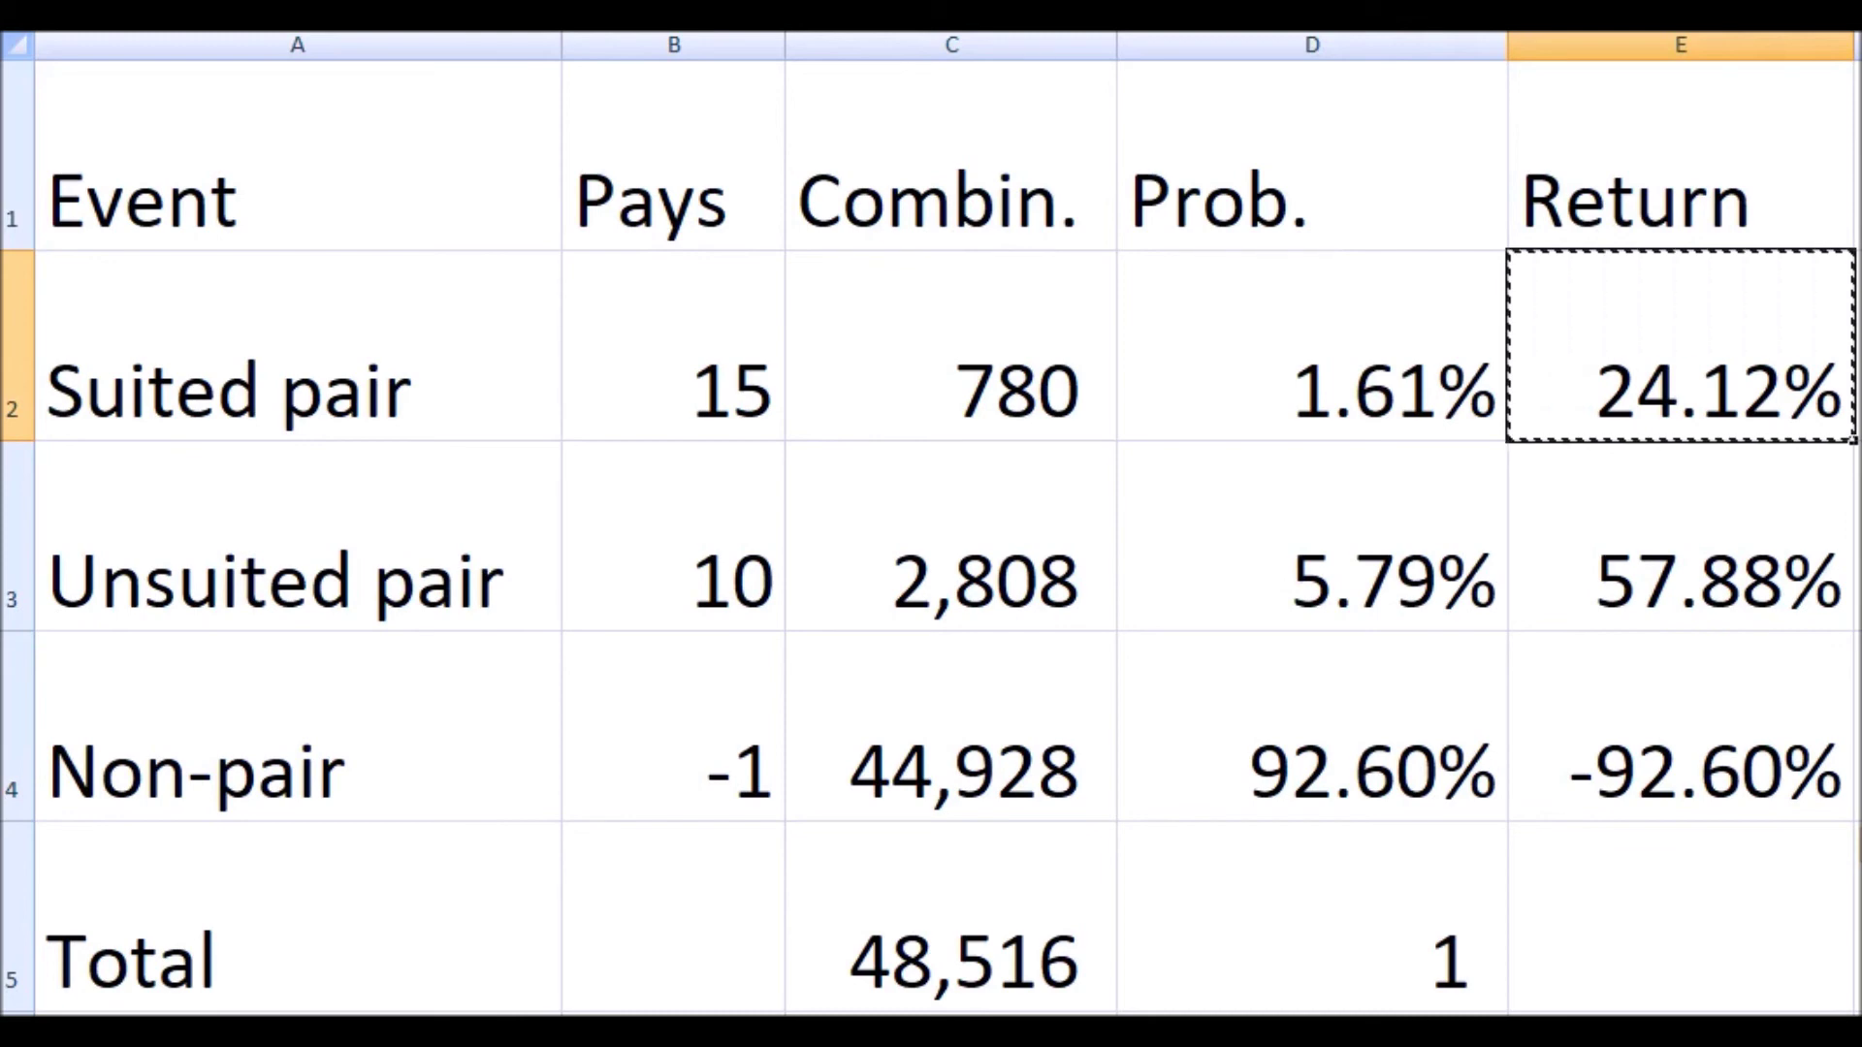
pyautogui.click(1681, 536)
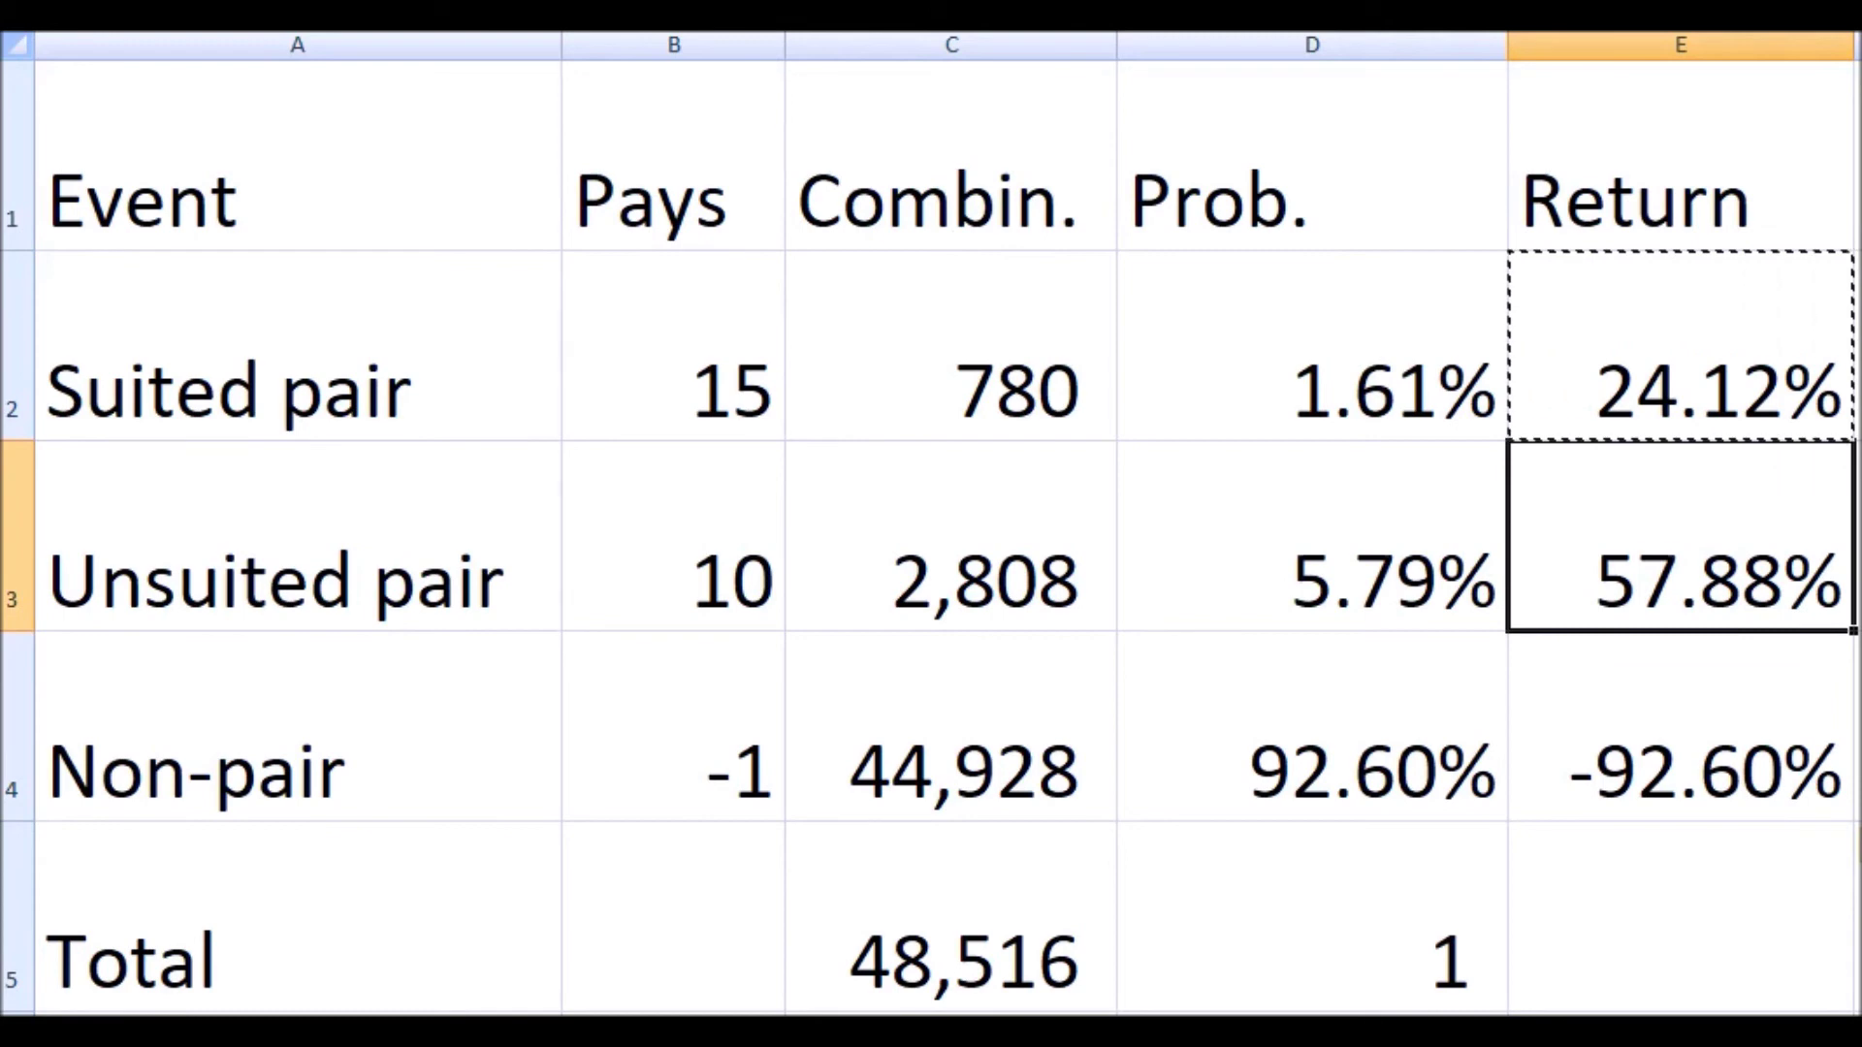
pyautogui.click(1681, 727)
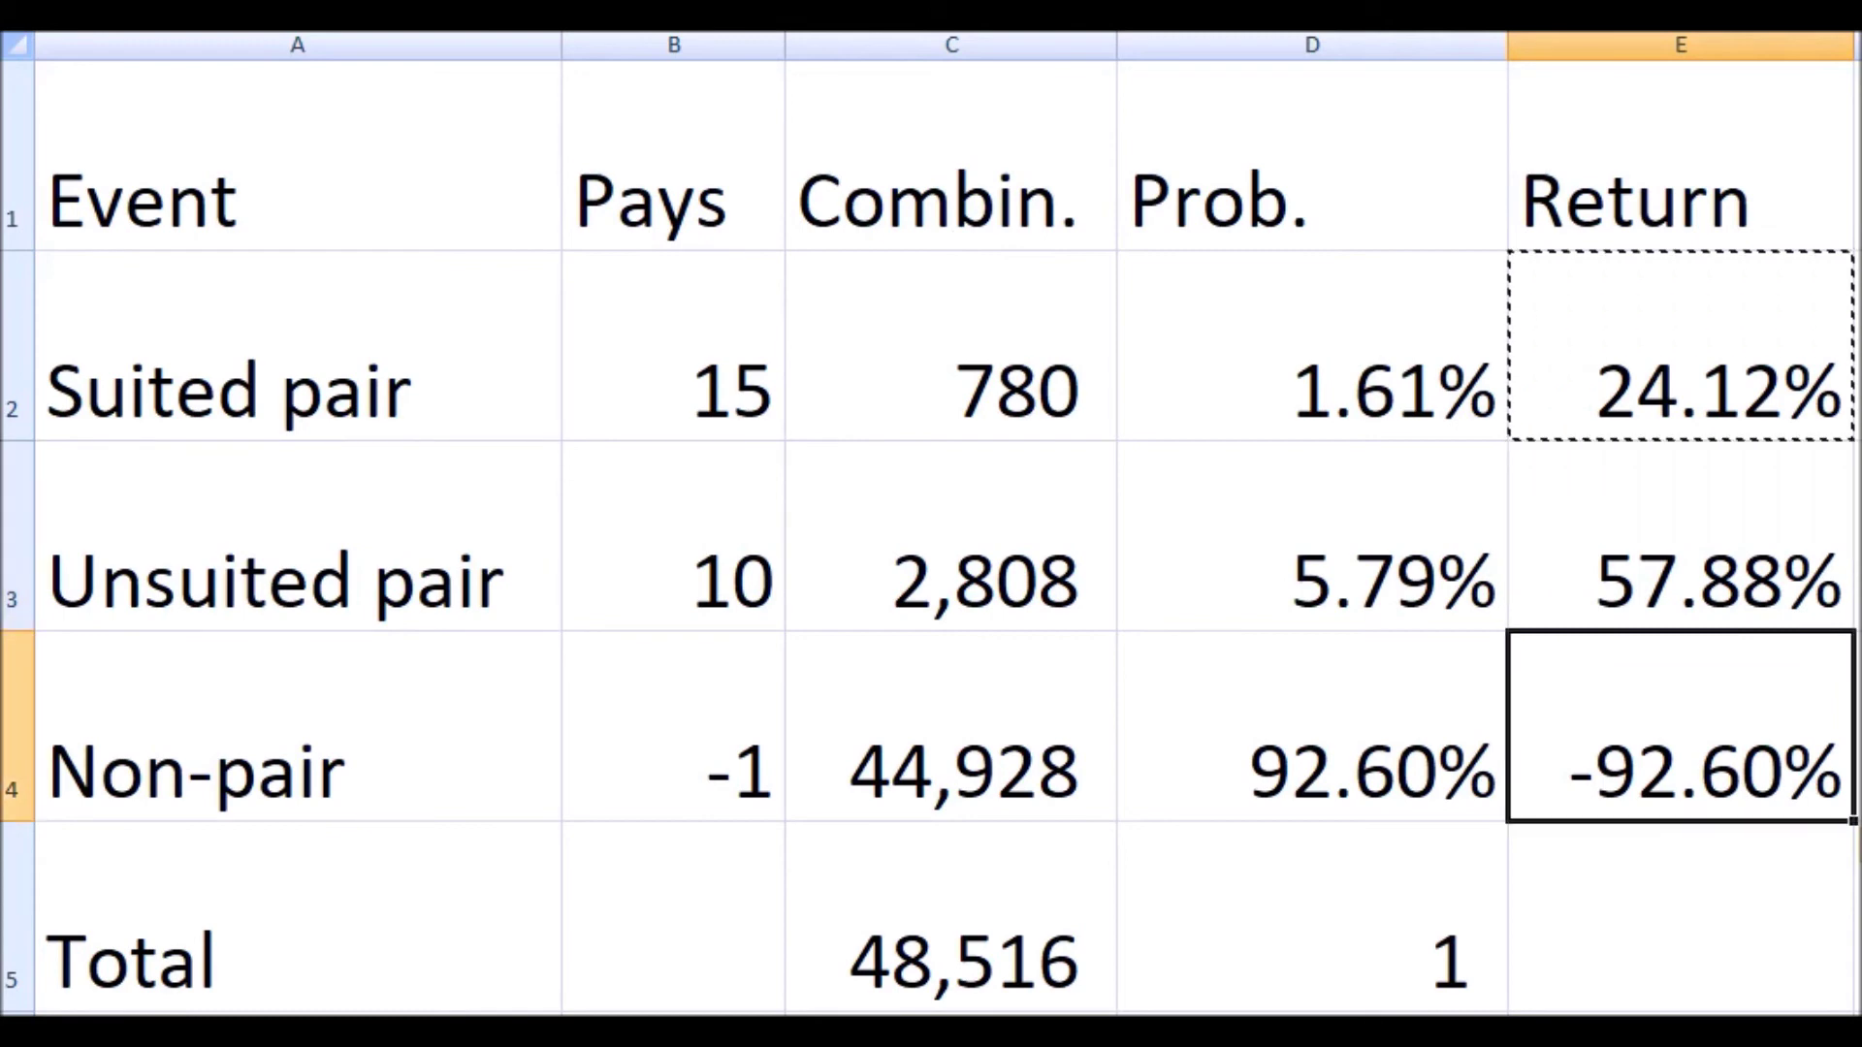
pyautogui.click(1312, 916)
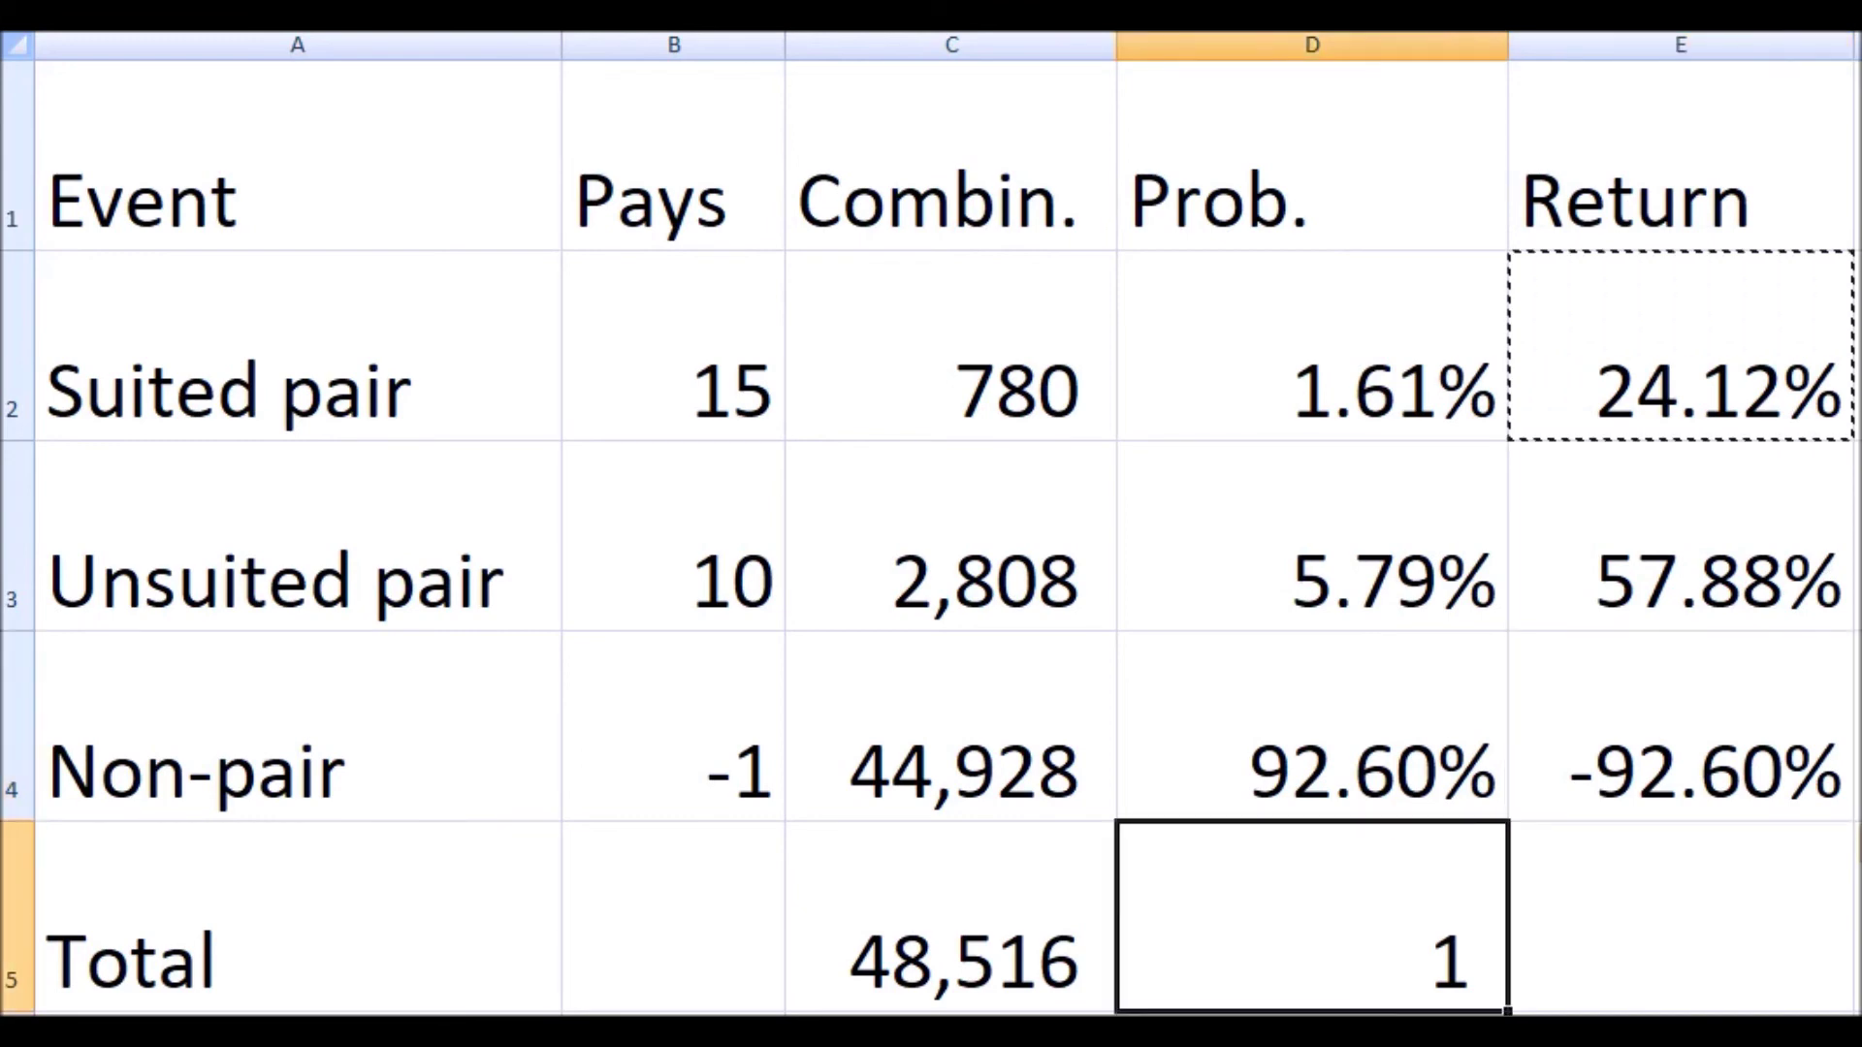
pyautogui.hotkey('ctrl', 'c')
pyautogui.press('Right')
pyautogui.hotkey('ctrl', 'v')
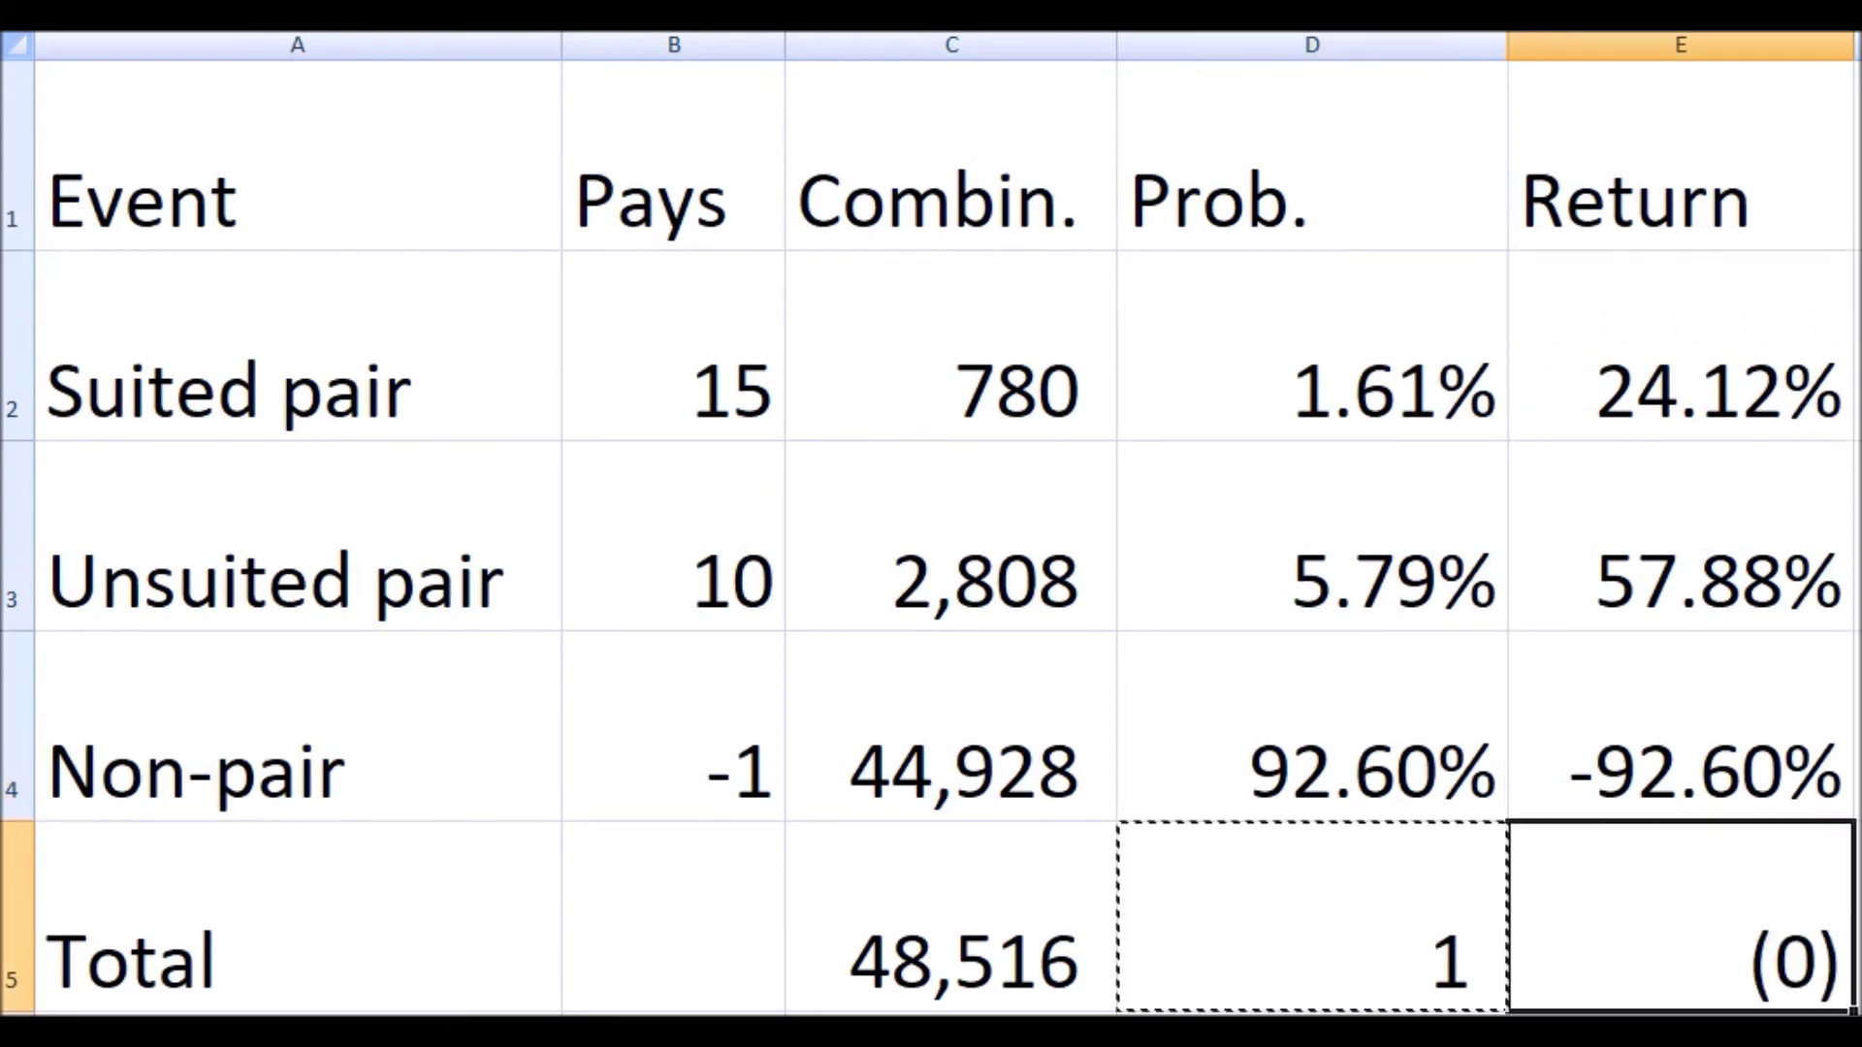
# Format the probability and return totals in D5 and E5 as percentages with two decimals.
pyautogui.hotkey('shift', 'Left')
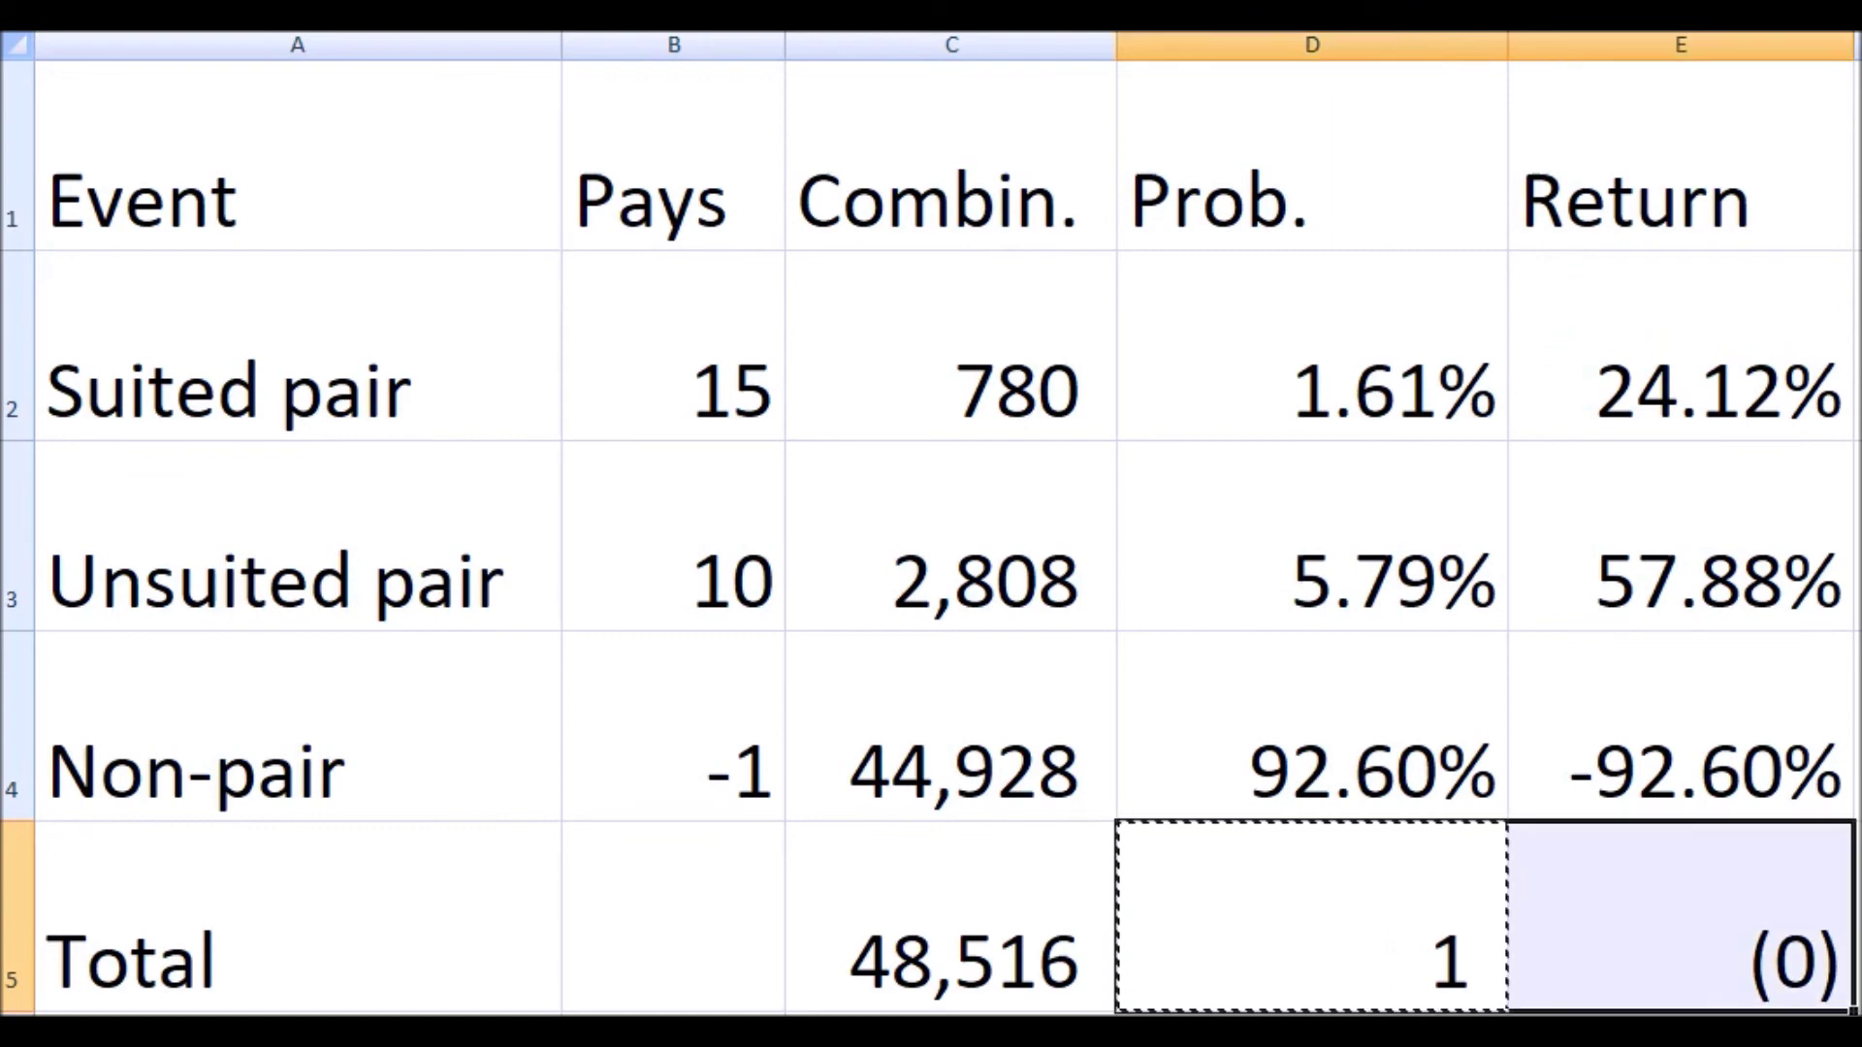
pyautogui.hotkey('ctrl', 'shift', '5')
pyautogui.hotkey('alt', 'h')
pyautogui.press('0')
pyautogui.hotkey('alt', 'h')
pyautogui.press('0')
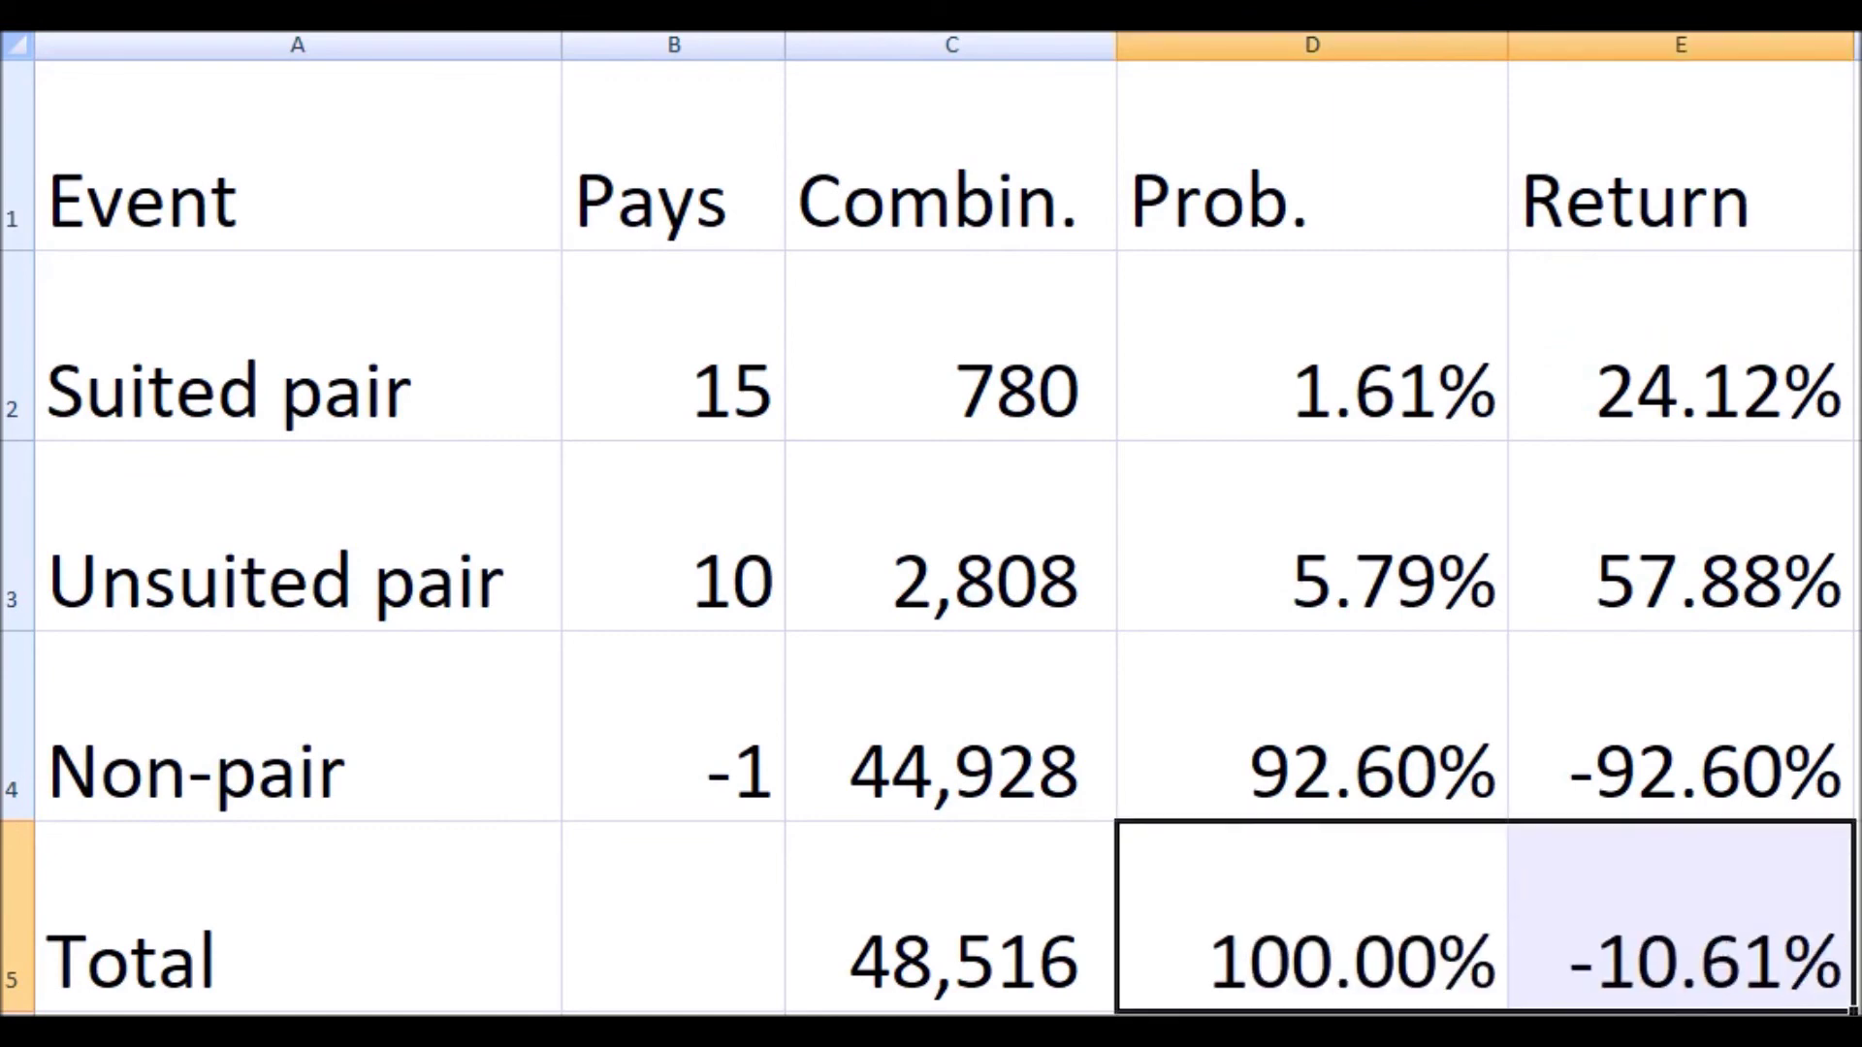
pyautogui.press('Right')
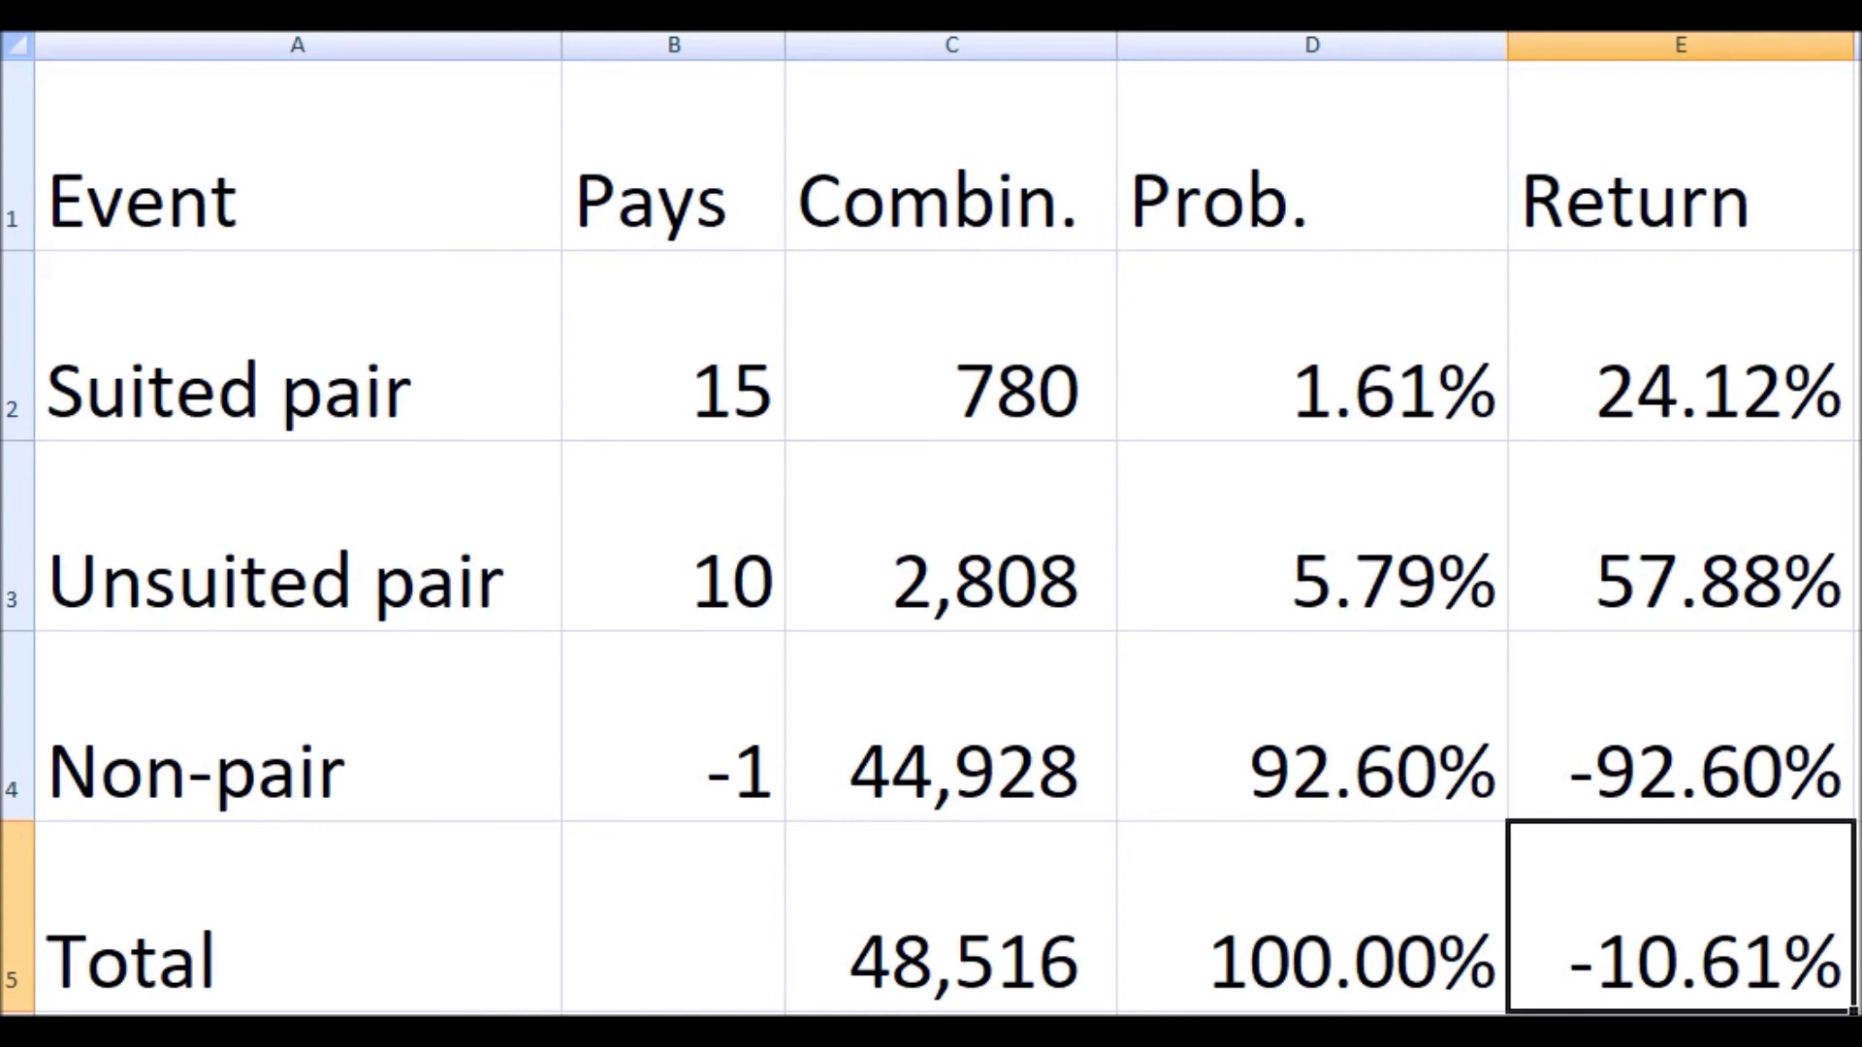
pyautogui.press('Down')
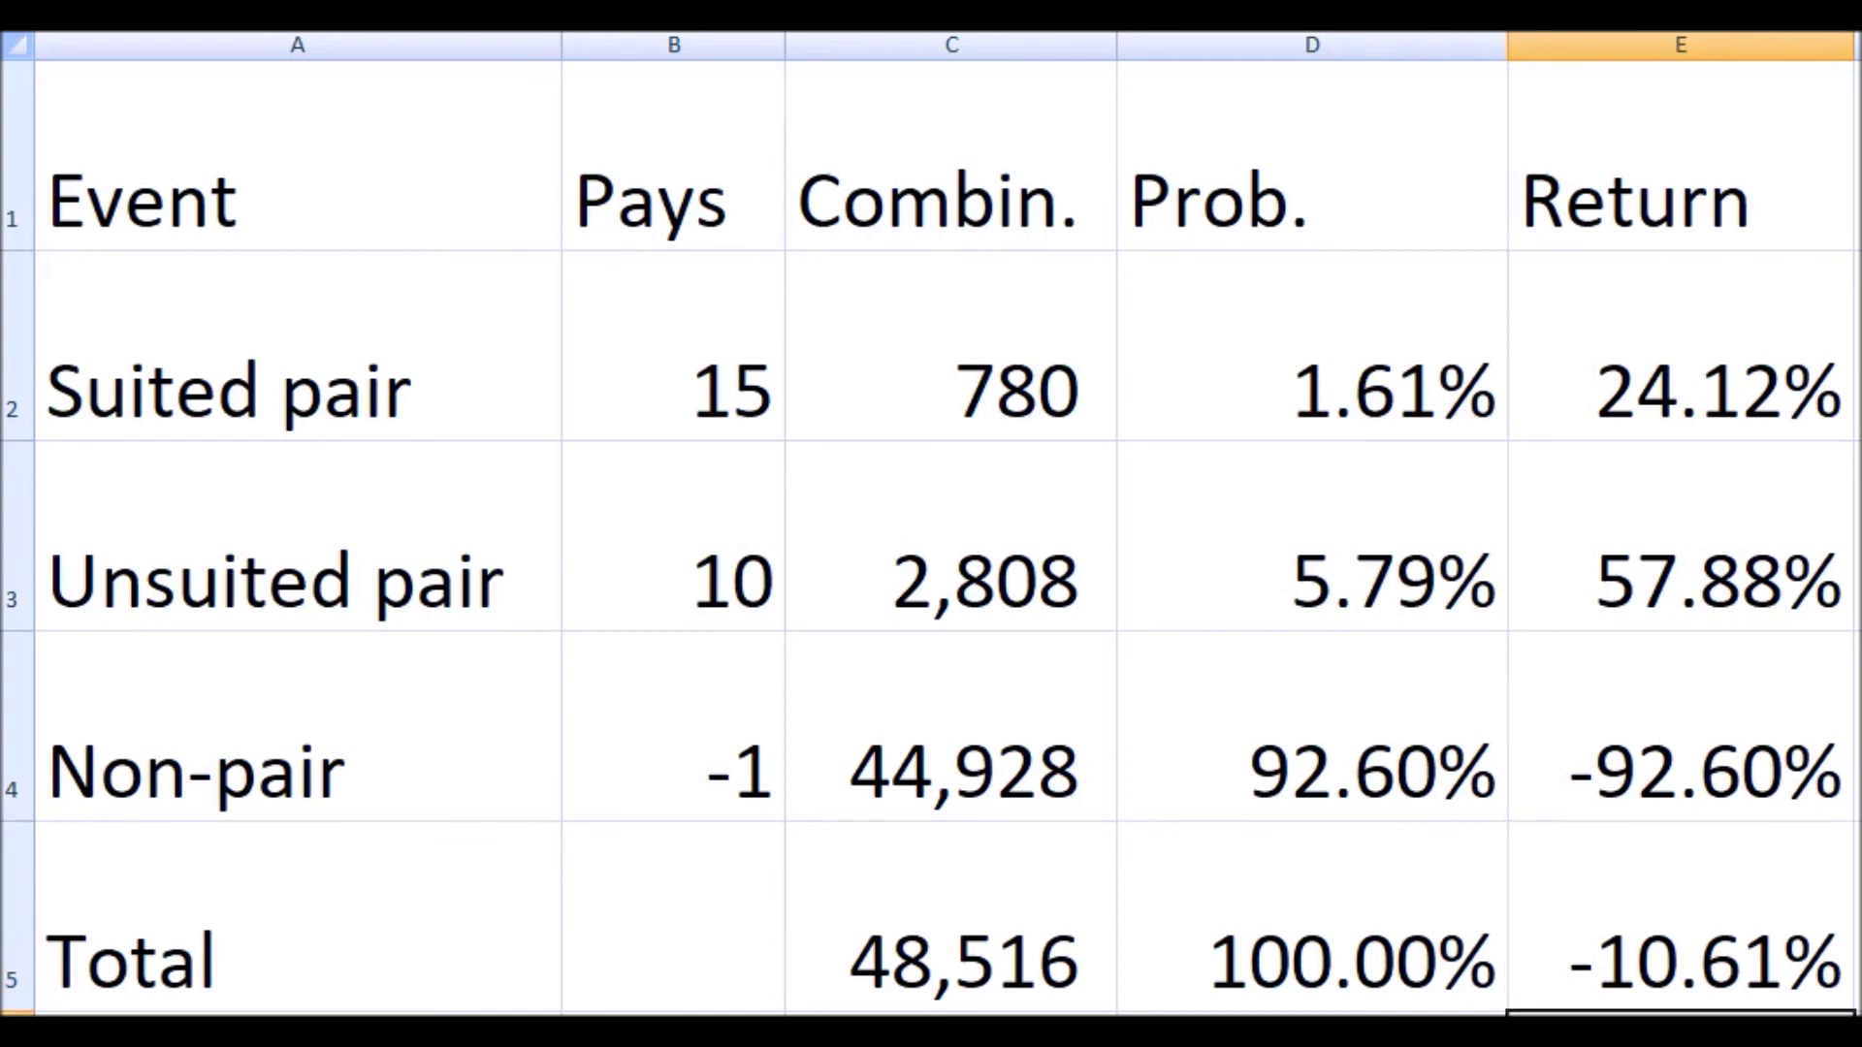
pyautogui.press('Up')
pyautogui.press('Return')
pyautogui.press('Up')
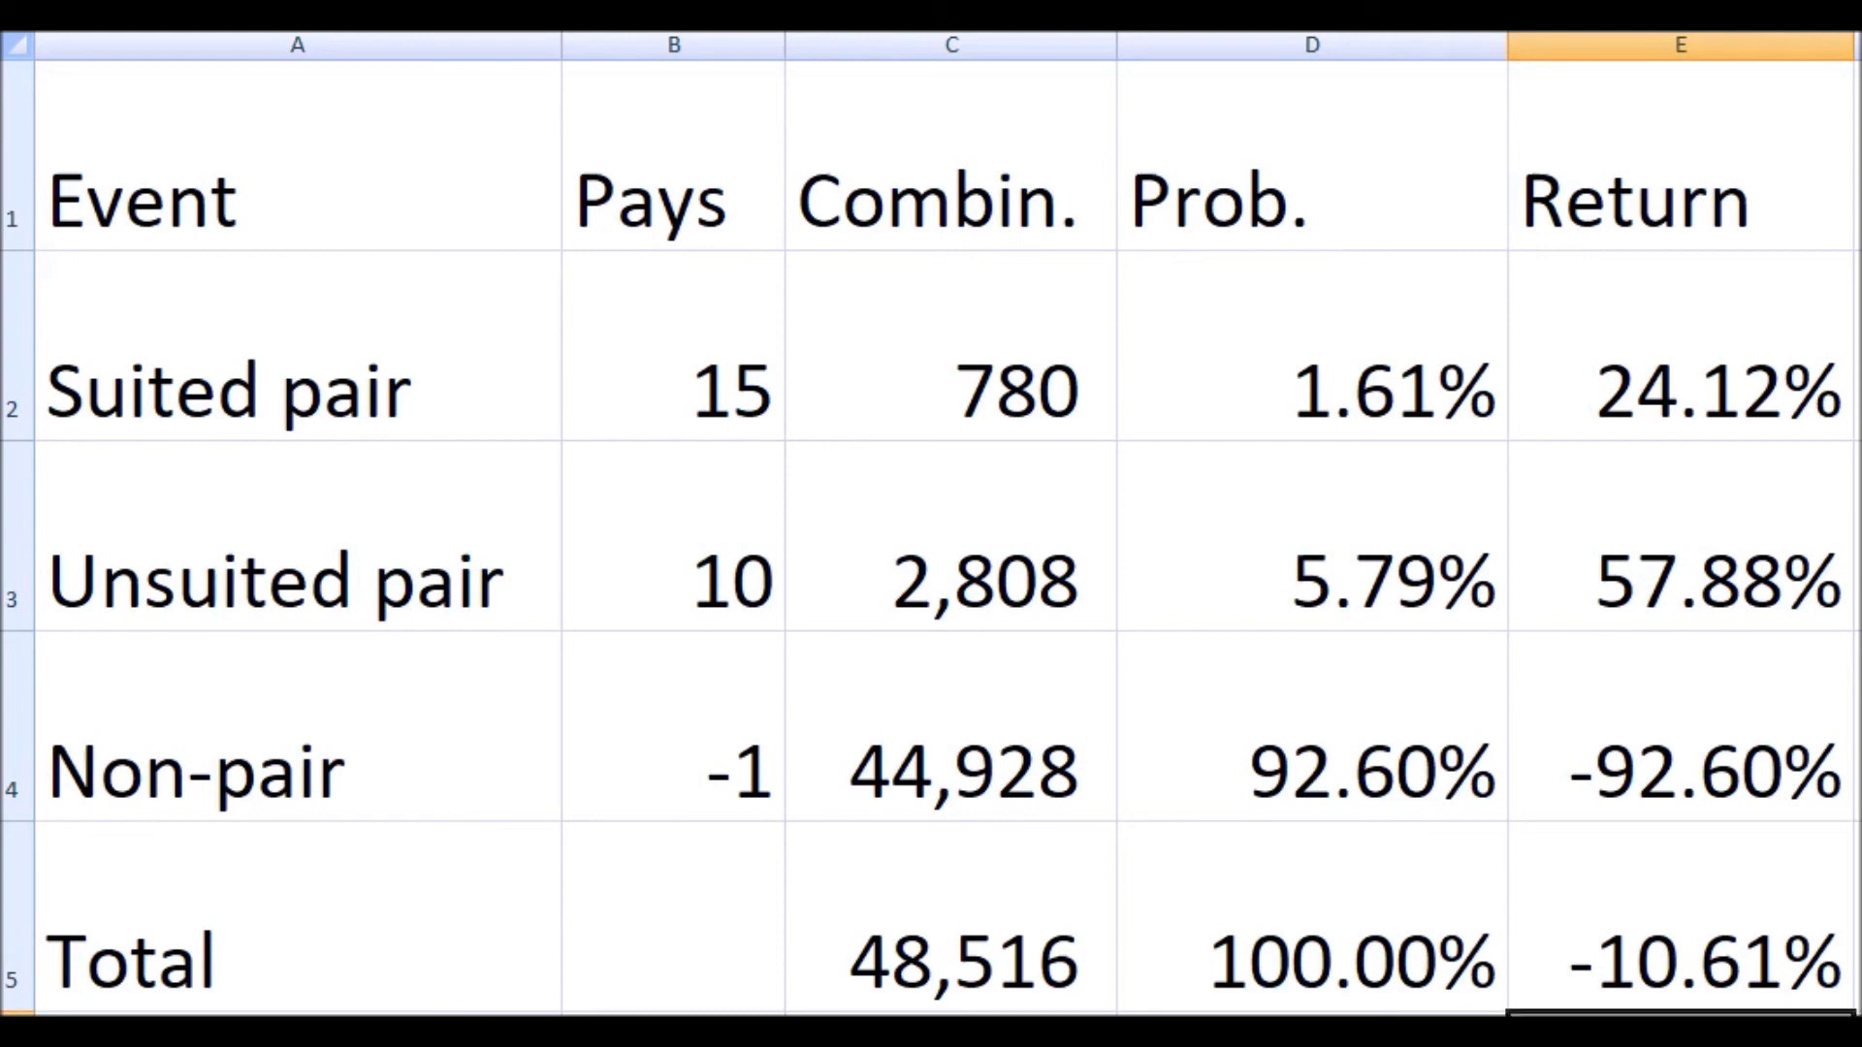
pyautogui.press('Up')
pyautogui.press('Return')
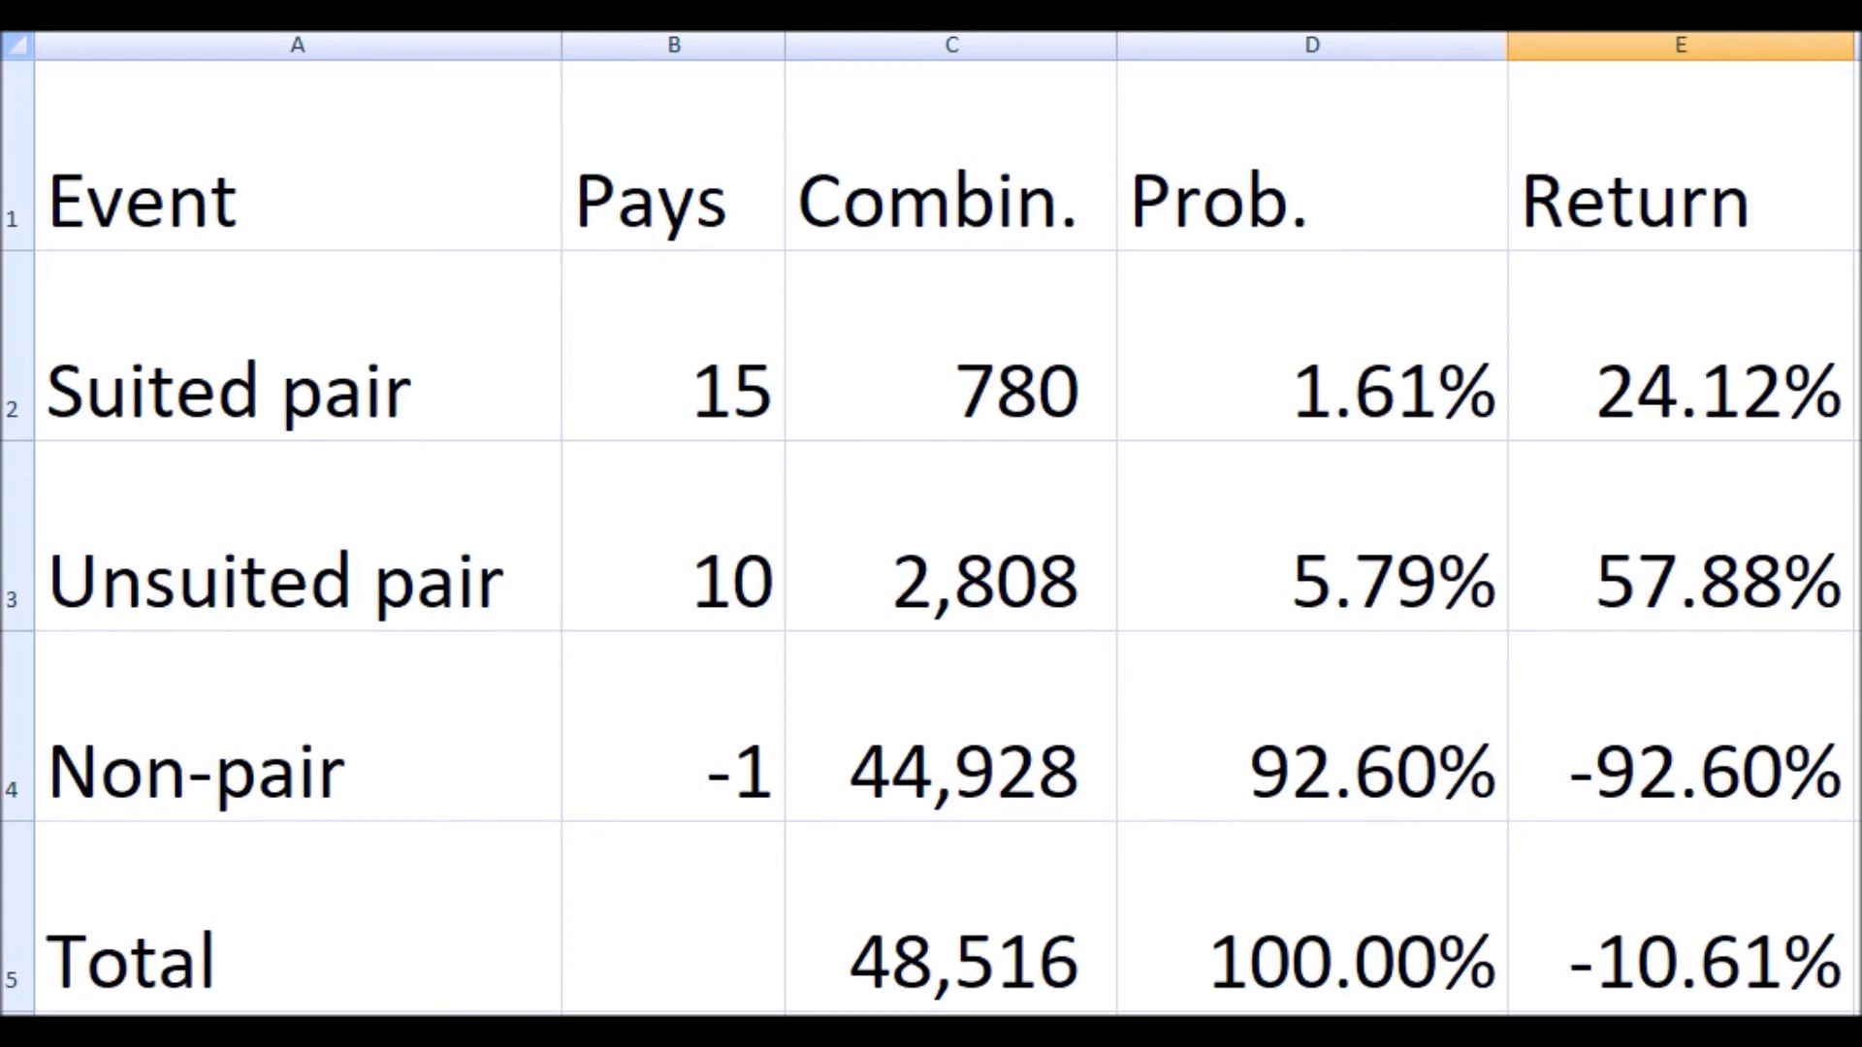
pyautogui.press('Up')
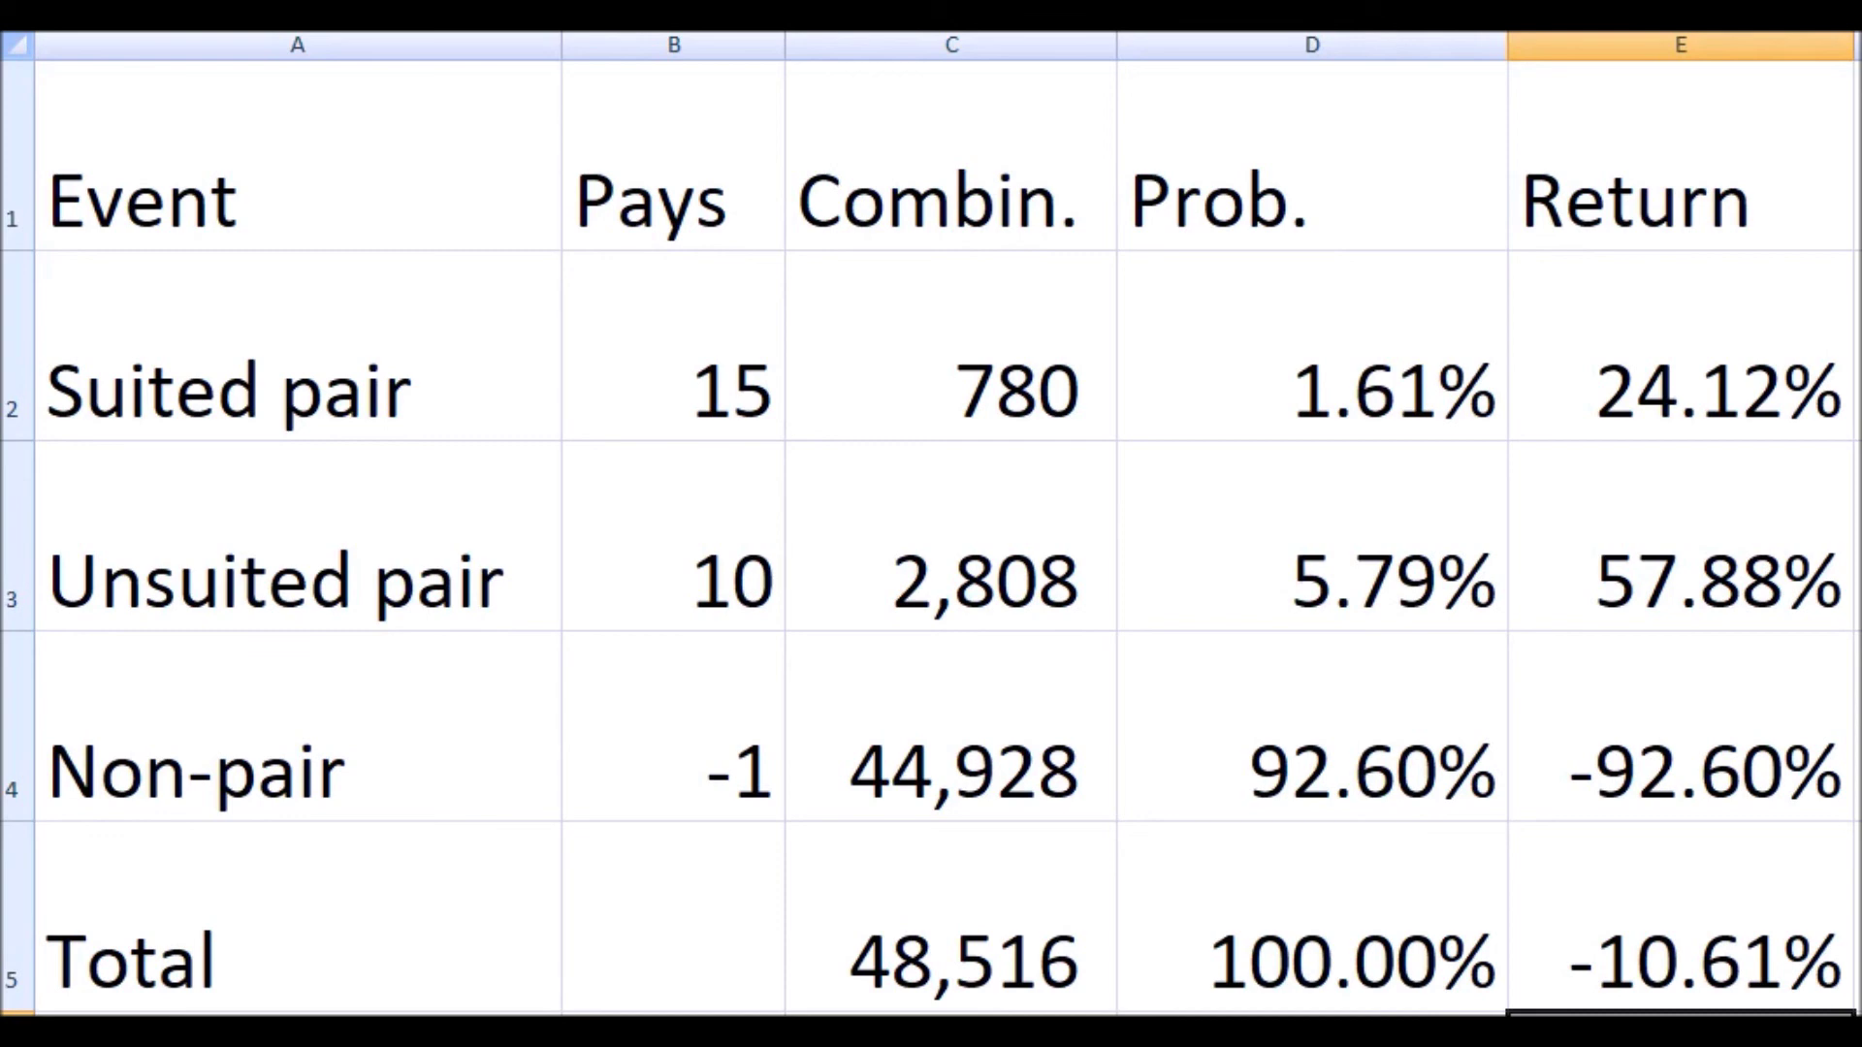
pyautogui.click(1680, 917)
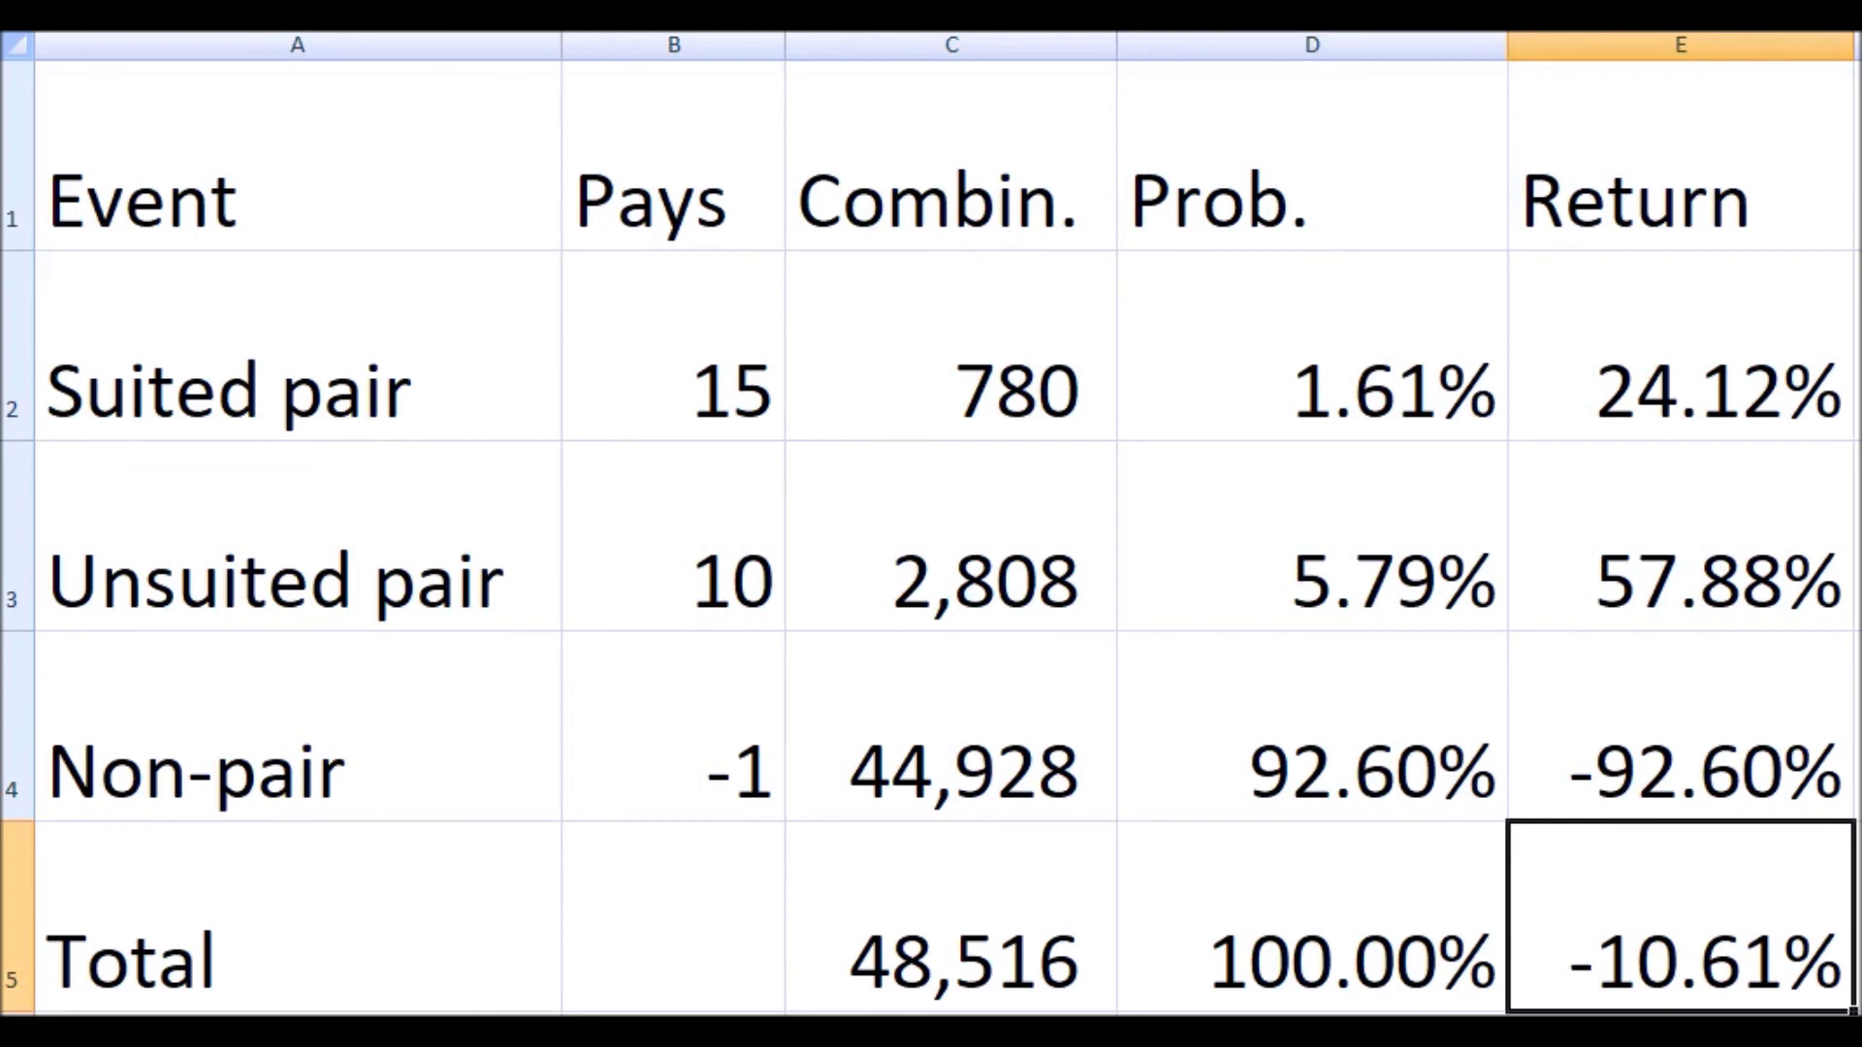
pyautogui.click(673, 346)
pyautogui.moveTo(1680, 916); pyautogui.dragTo(673, 346)
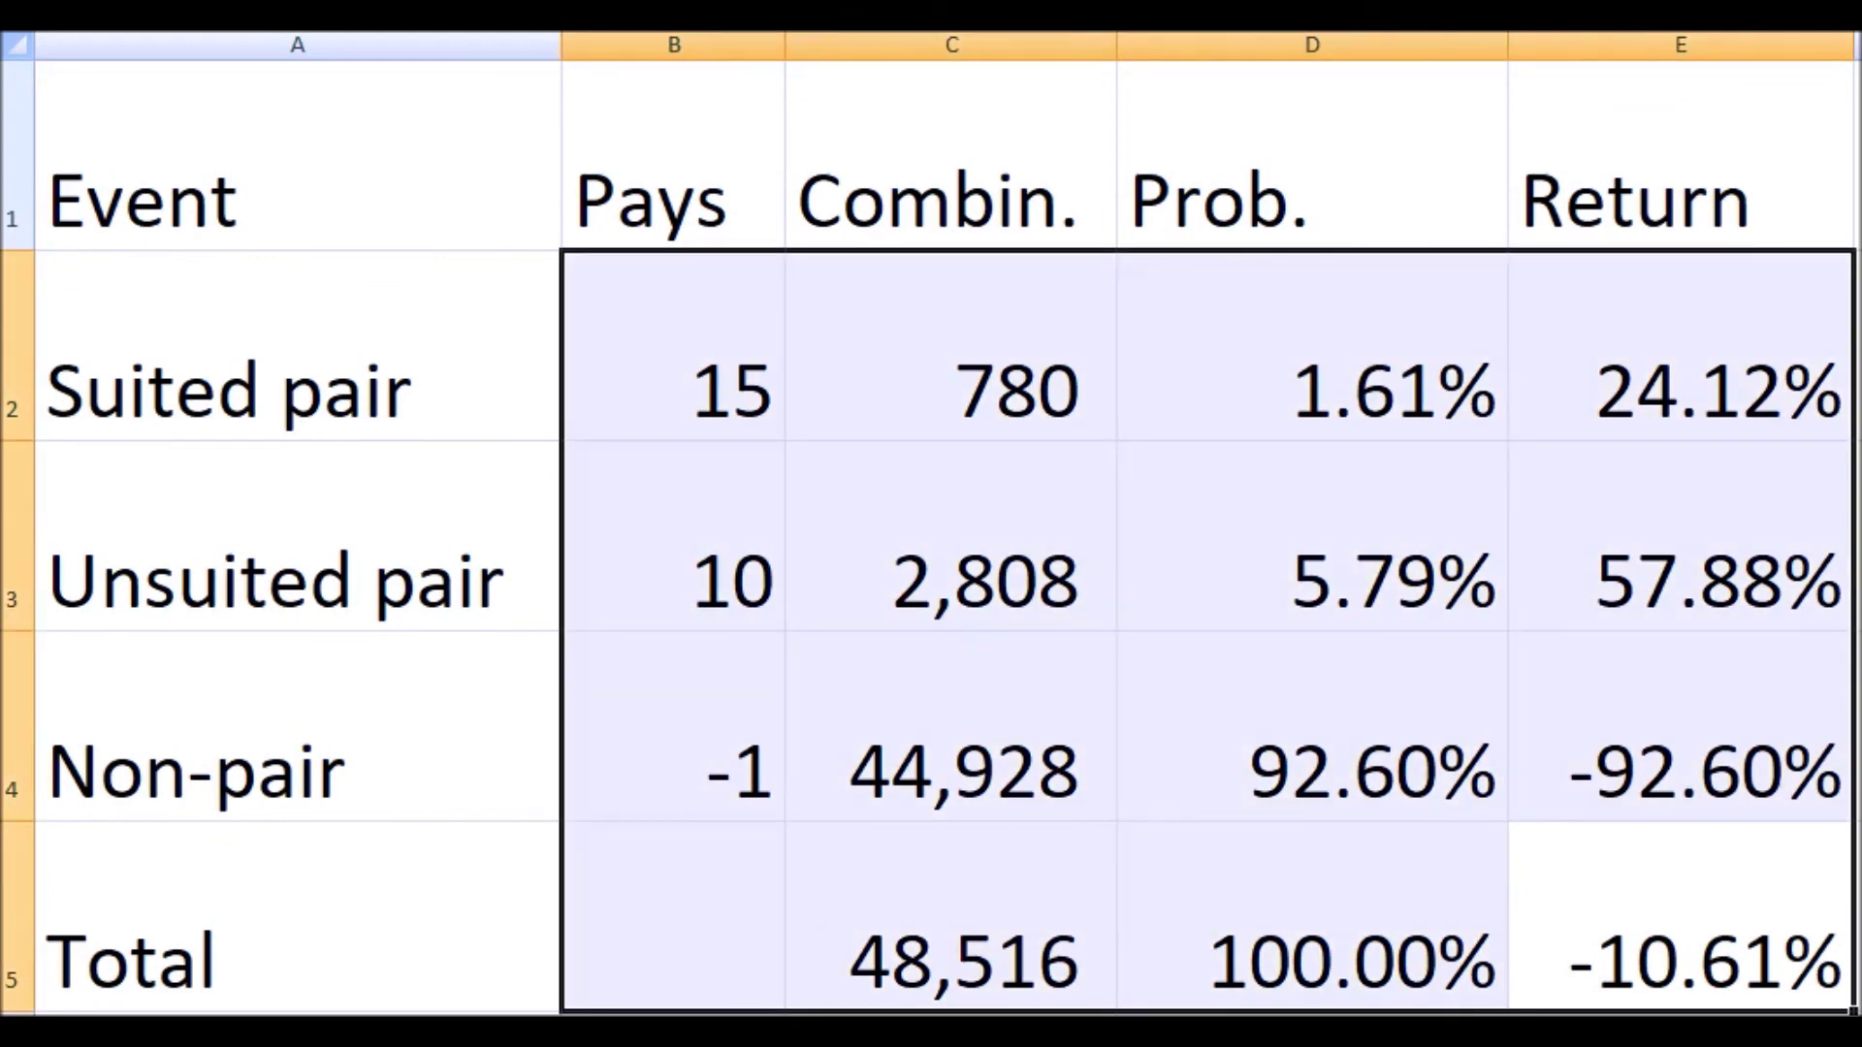
pyautogui.press('Down')
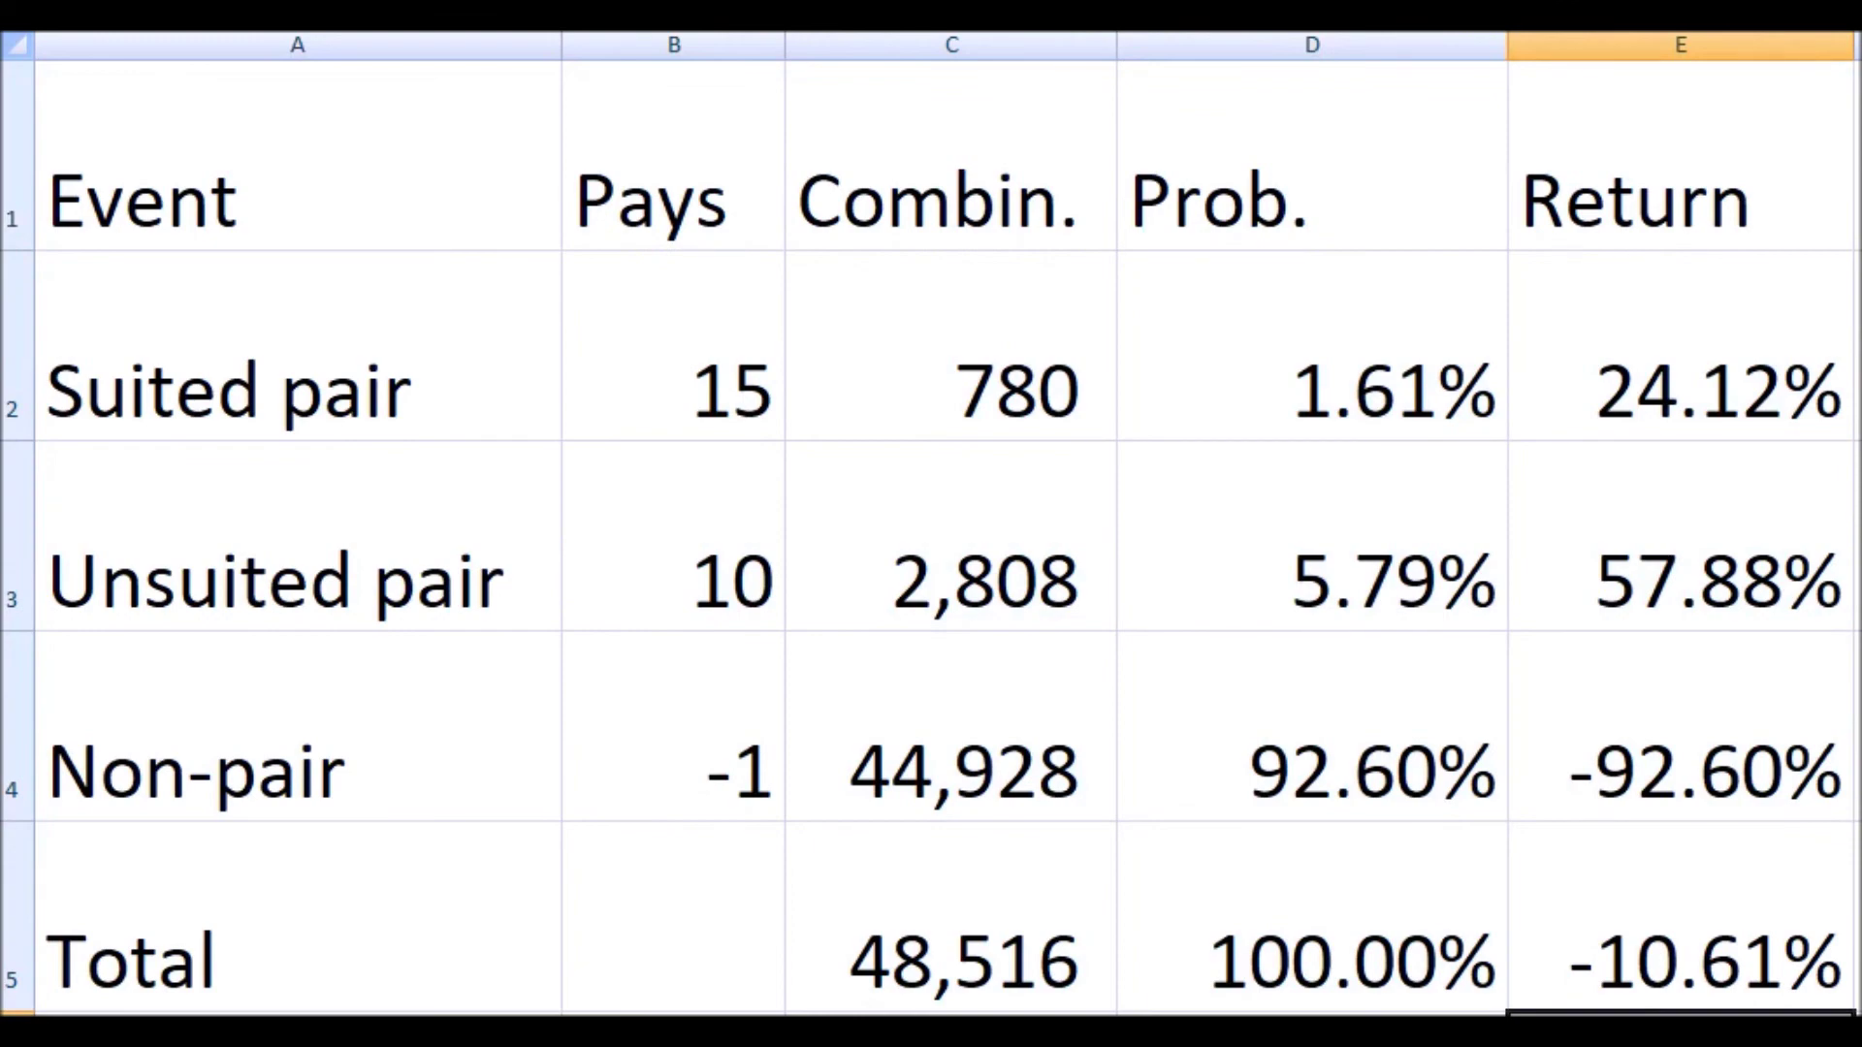